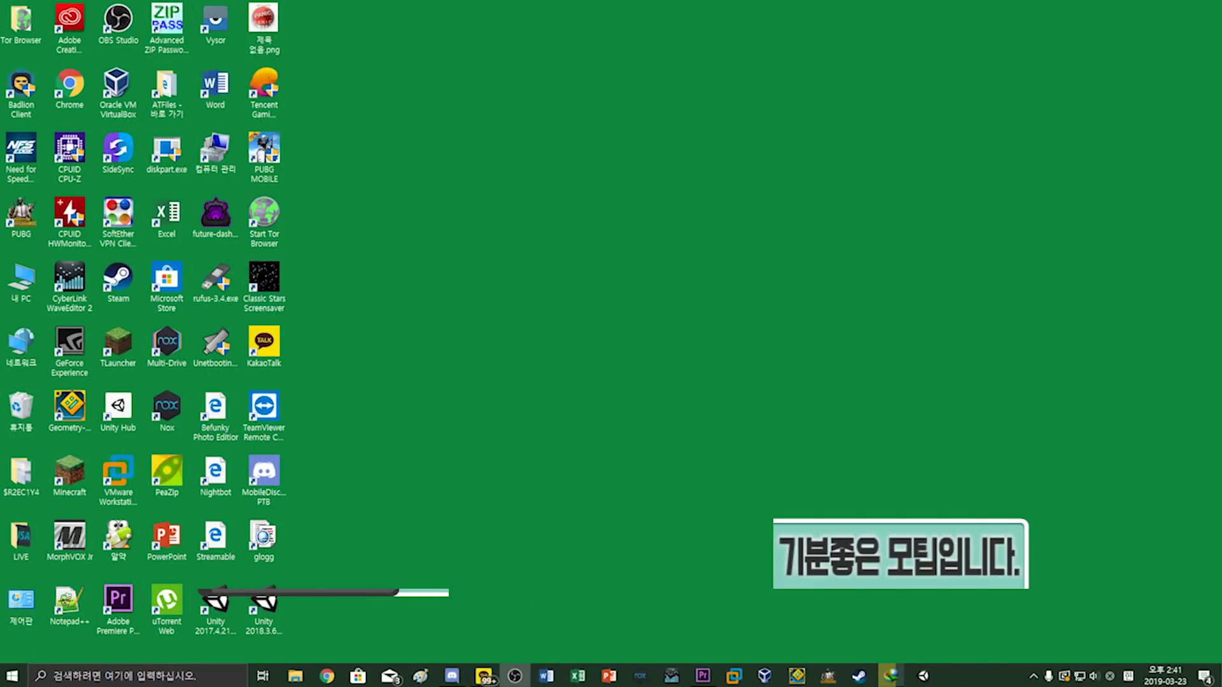
In Edge, request the 3.06 GB Windows 7 Blue Core ISO from the getintopc.com page
left_click(393, 677)
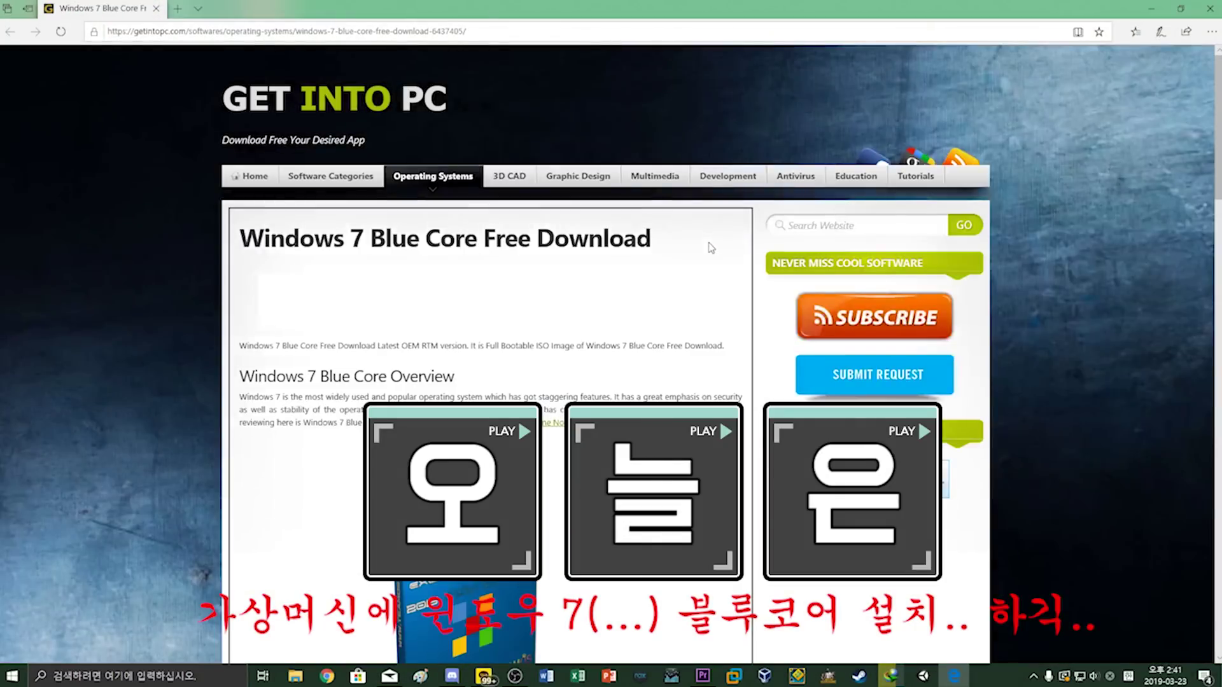
scroll(711, 248, "down", 15)
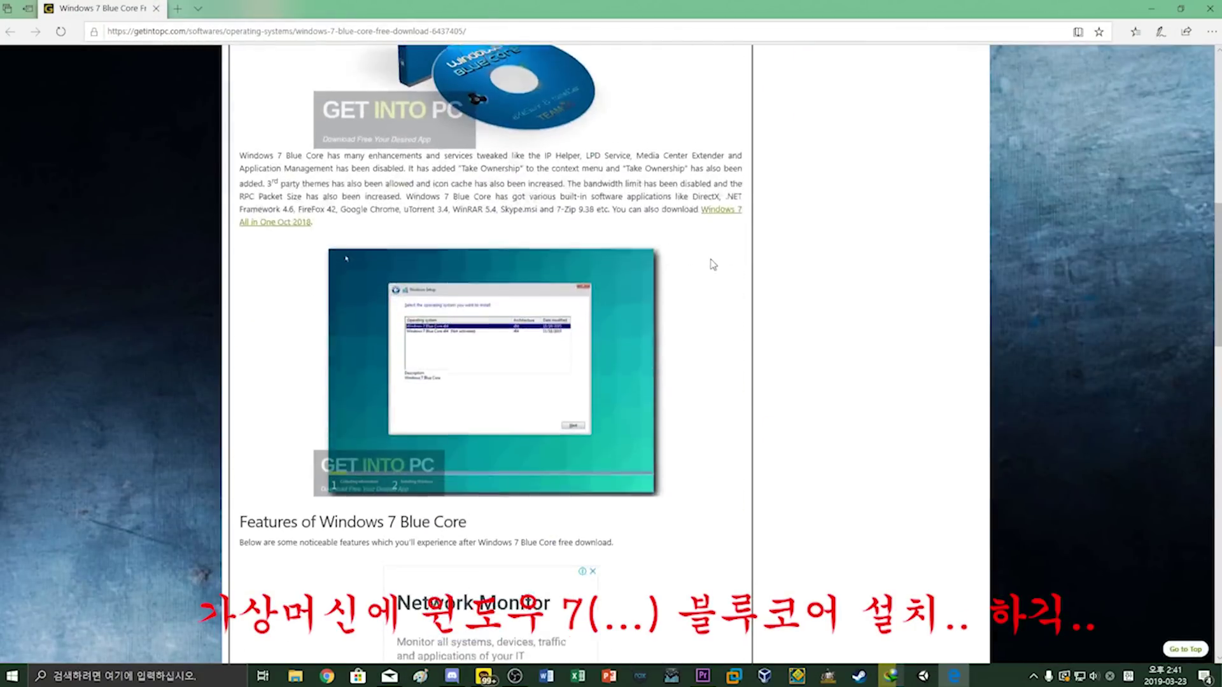
scroll(711, 265, "down", 14)
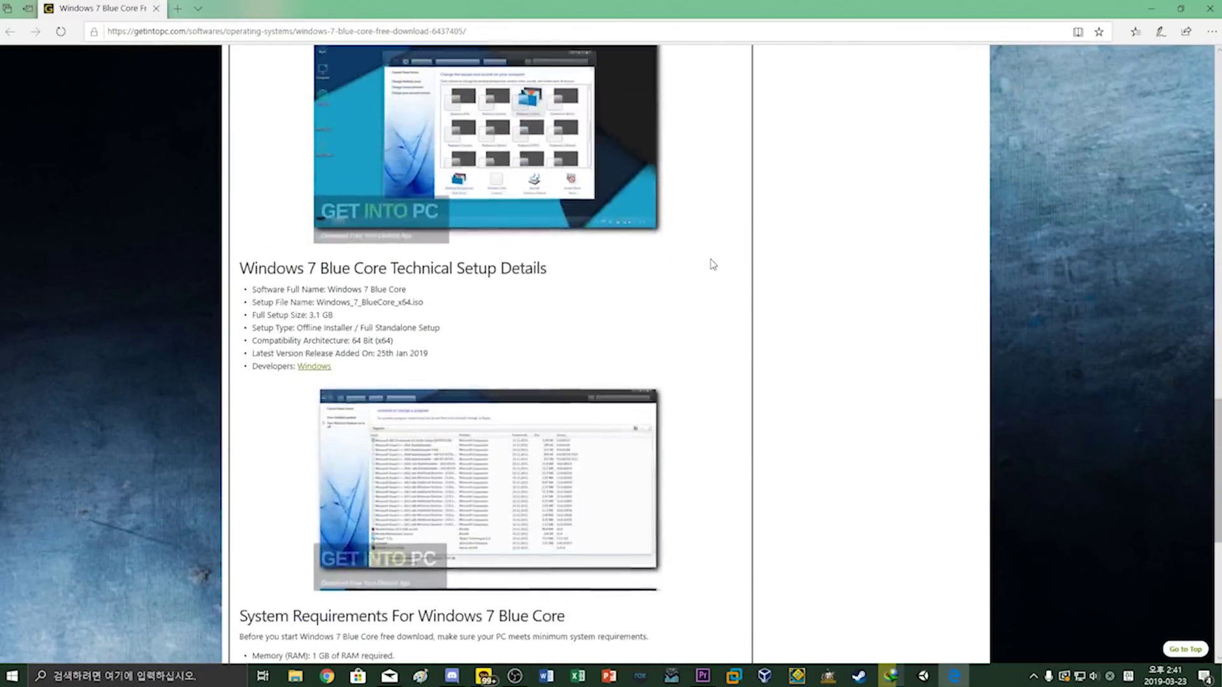
left_click(494, 411)
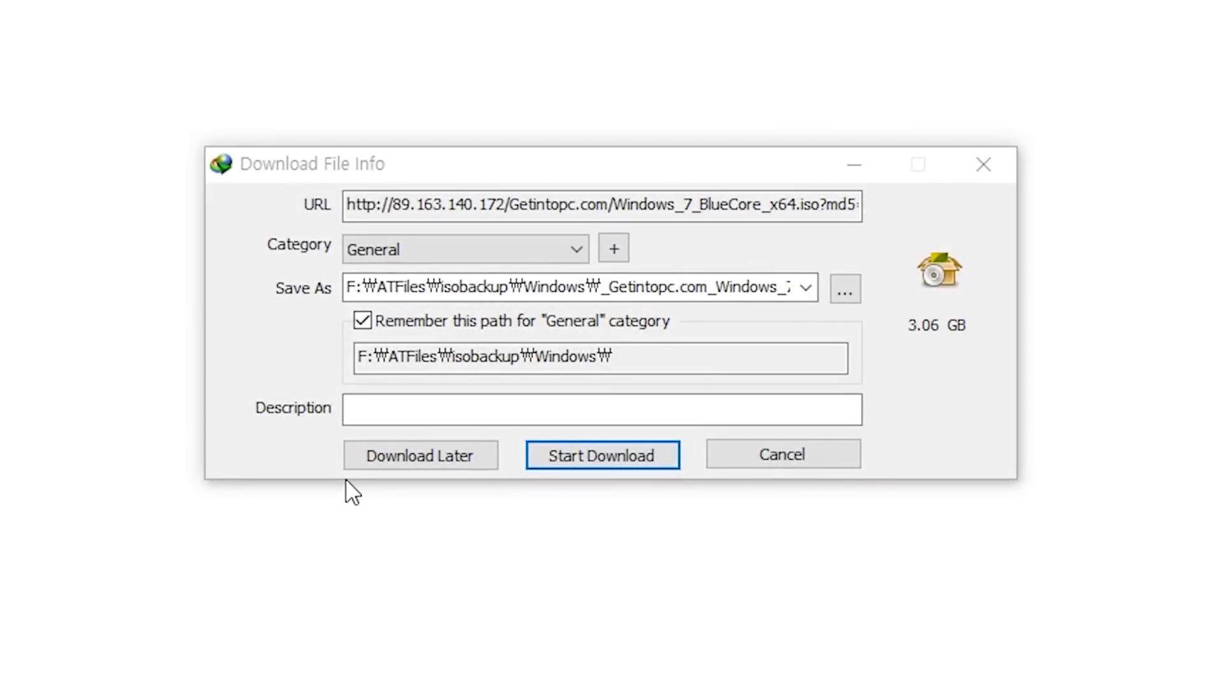
Start downloading Windows_7_BlueCore_x64.iso with Internet Download Manager
left_click(560, 452)
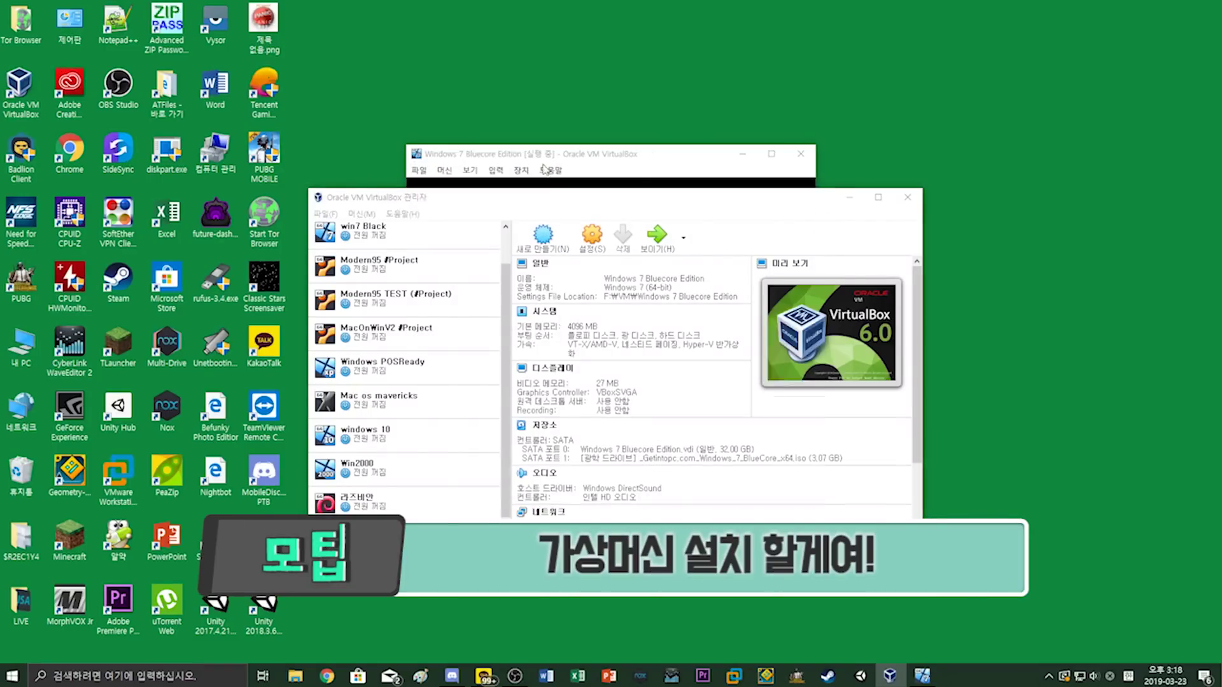
Create a new VM named 'Windows 7 Bluecore Edition' with 4096 MB of memory
left_click(473, 170)
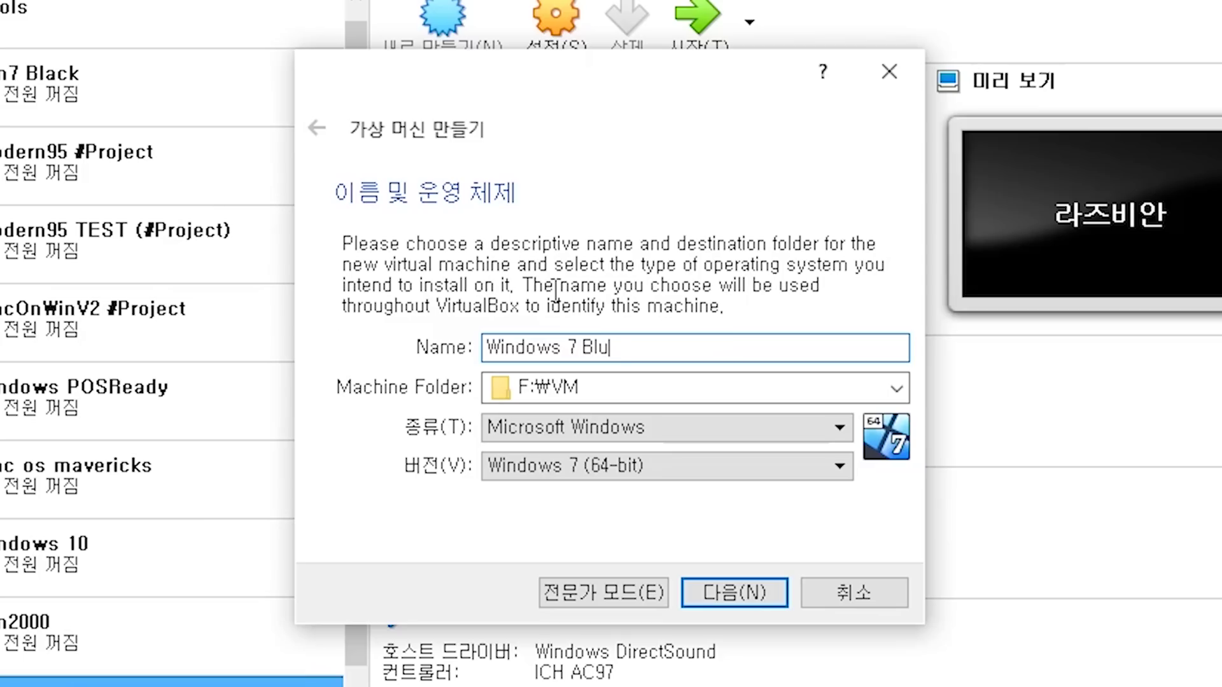
type("ecore Ed")
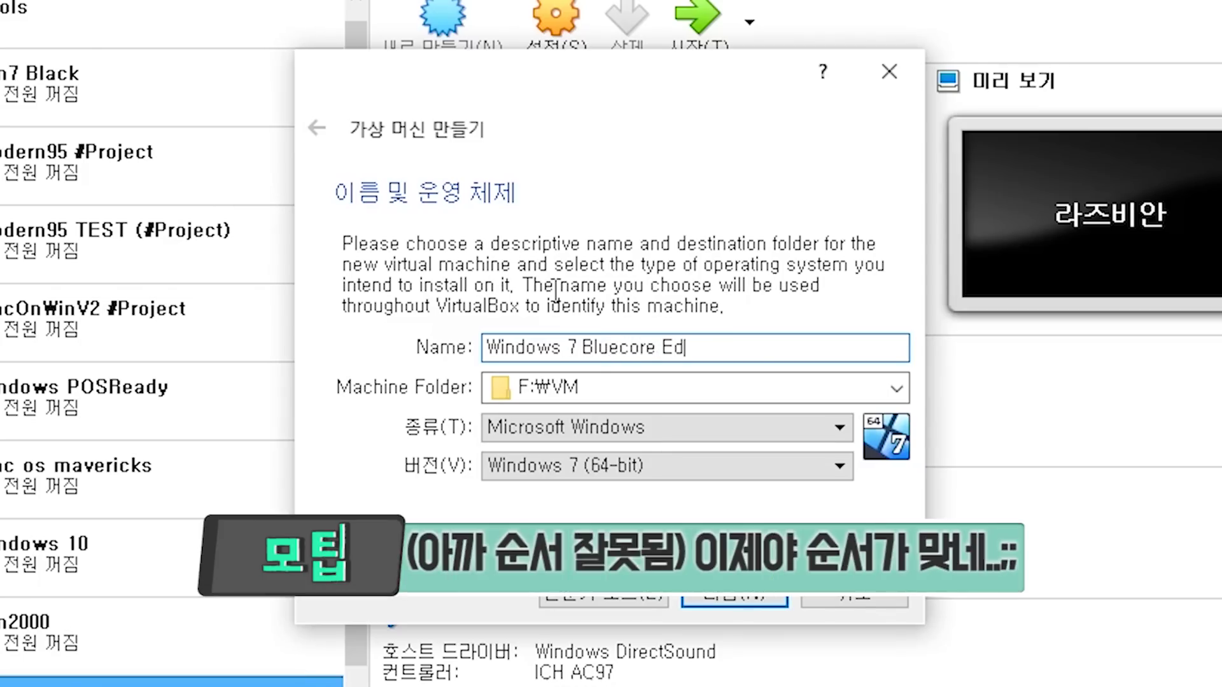
type("ition")
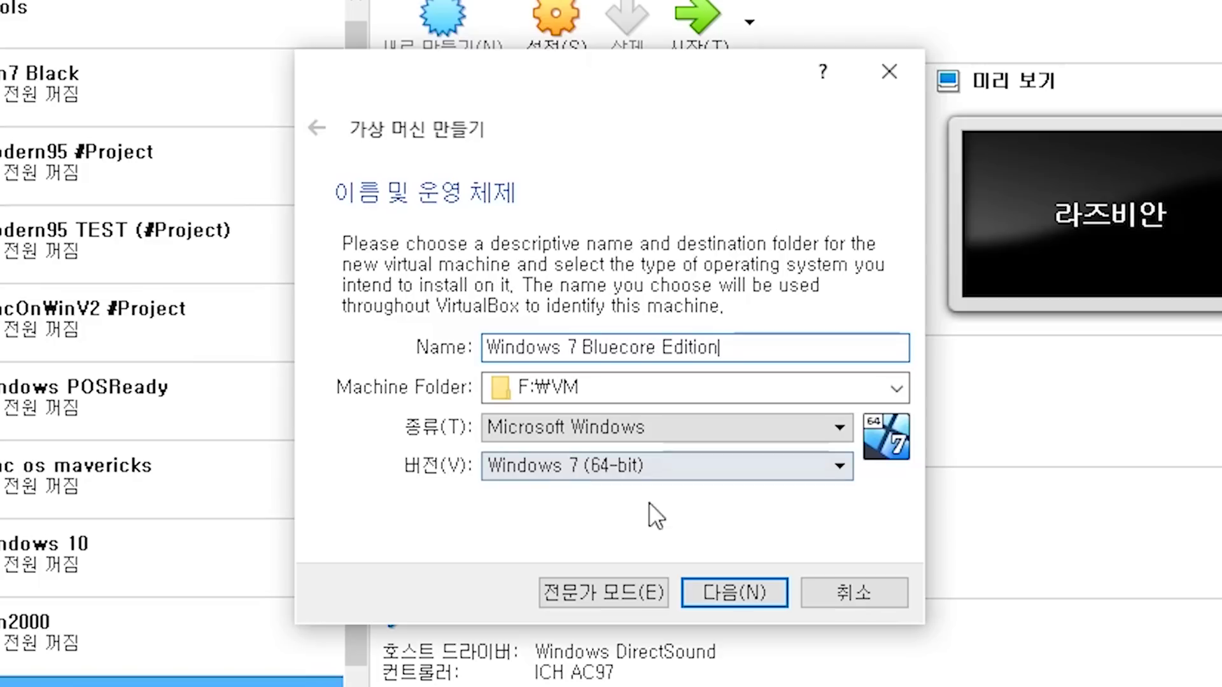
left_click(762, 597)
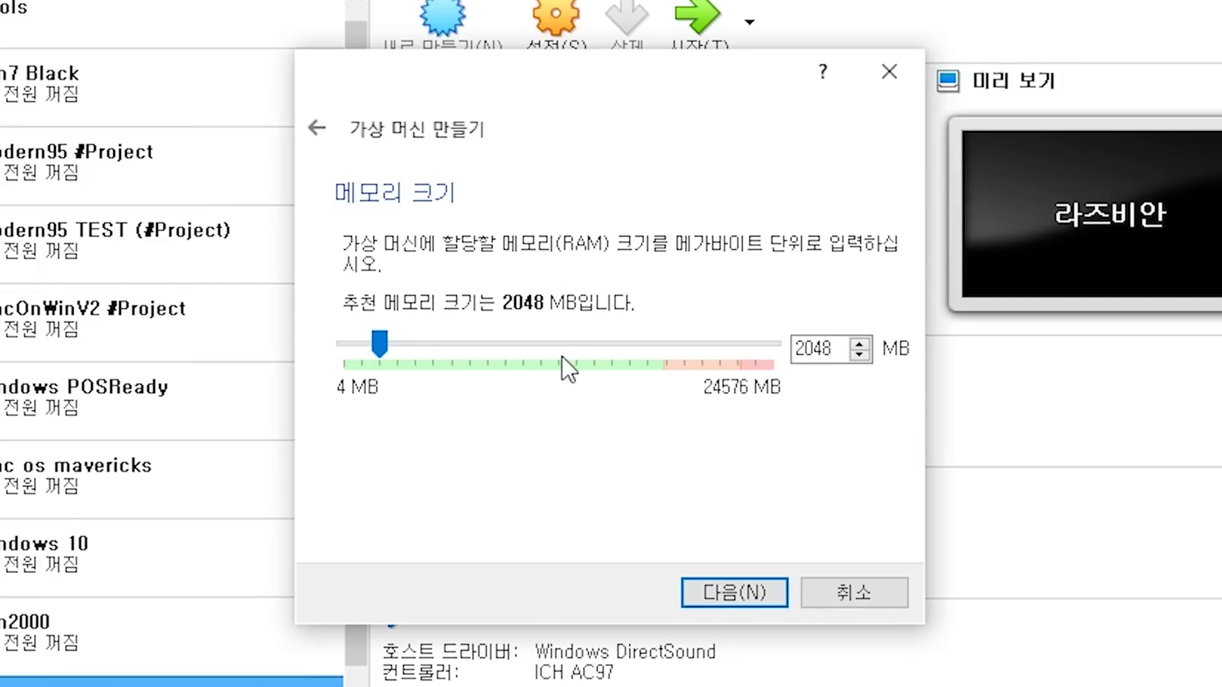
left_click(578, 343)
left_click(578, 344)
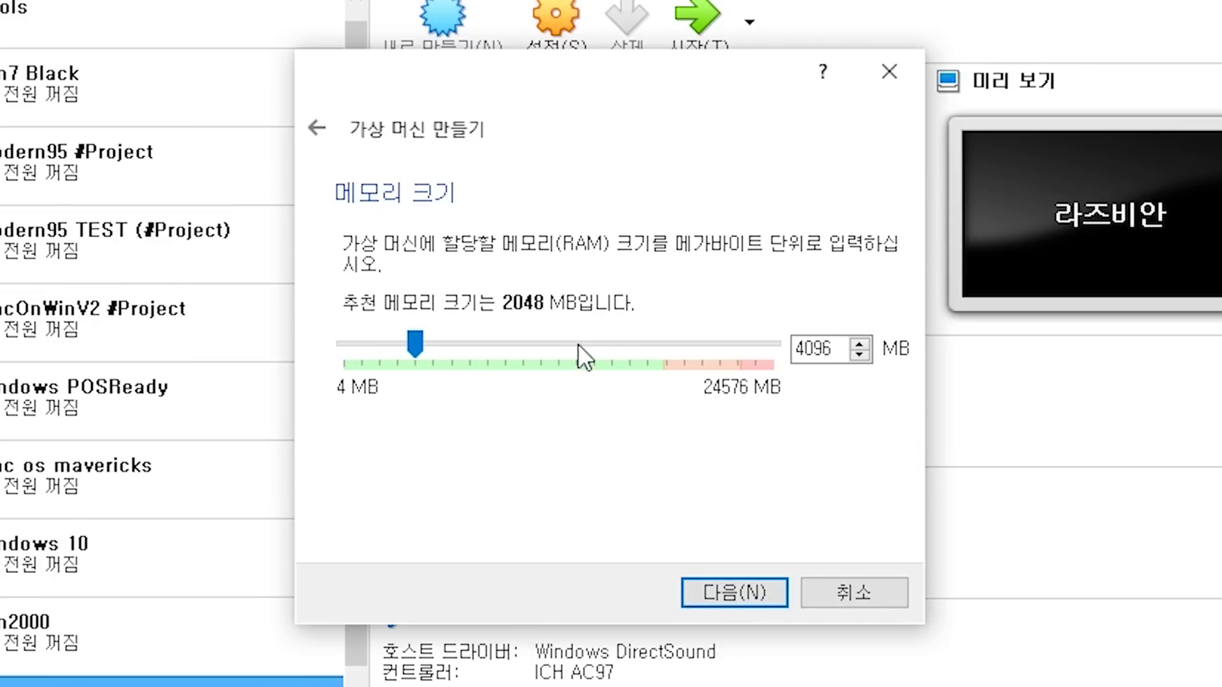
Give it a new 32 GB dynamically allocated VDI virtual hard disk
left_click(717, 598)
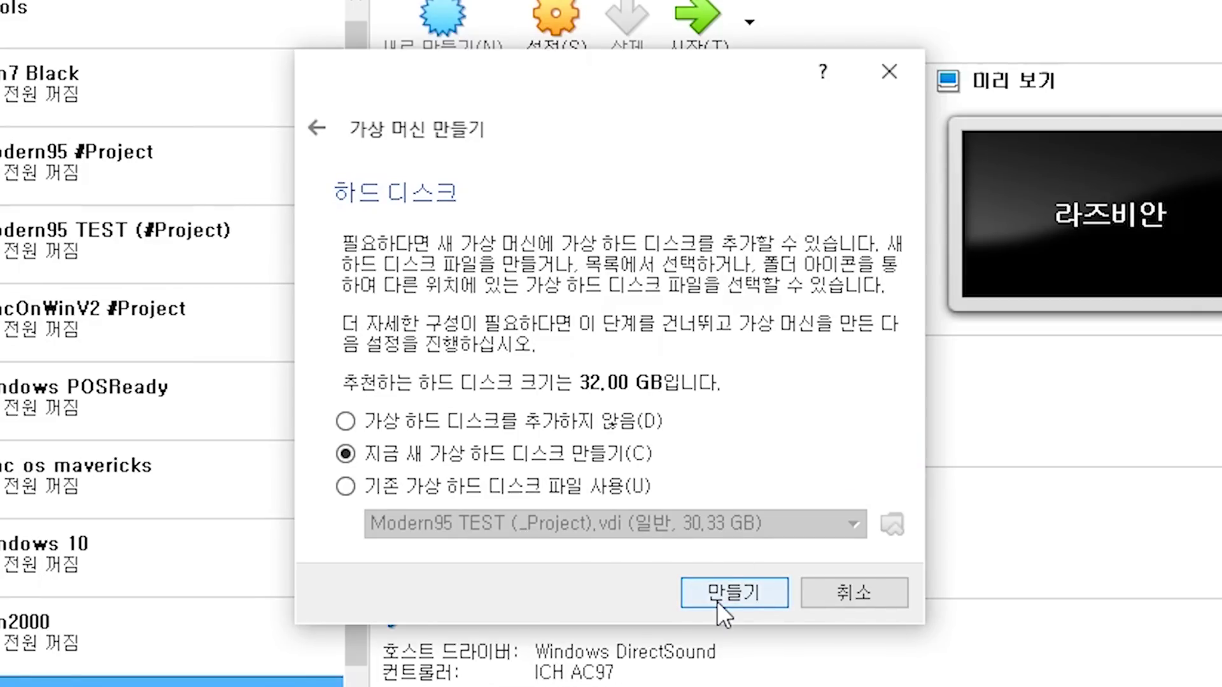
left_click(716, 601)
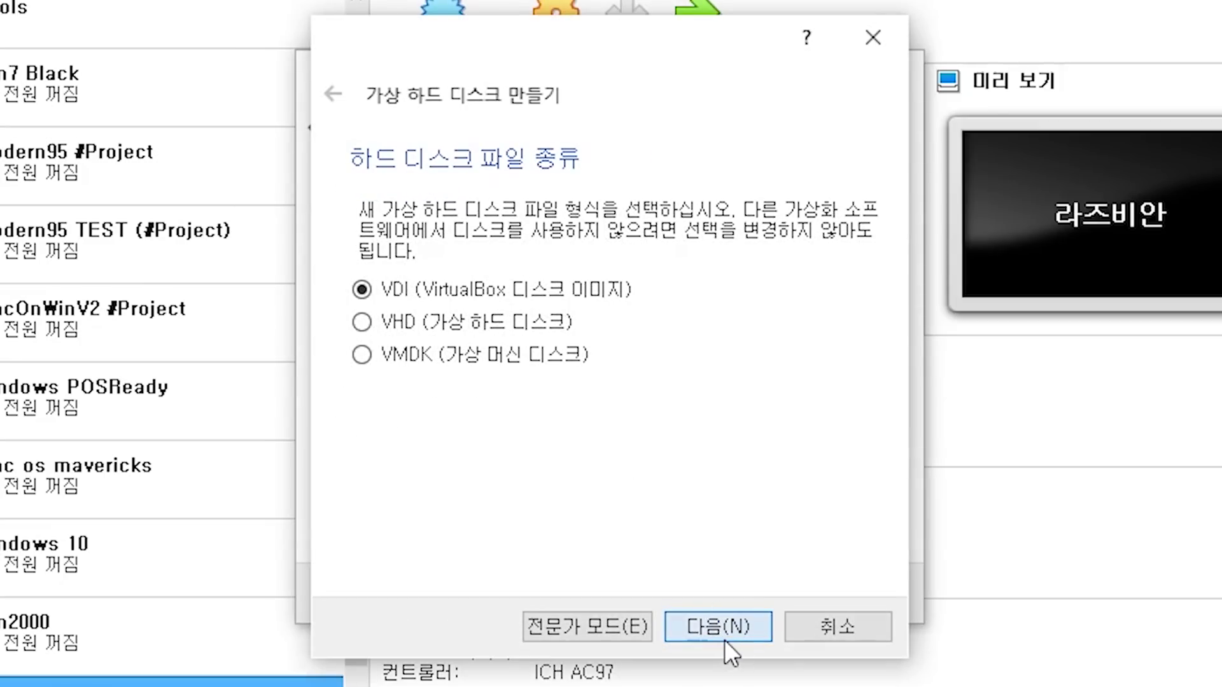
left_click(724, 639)
left_click(724, 640)
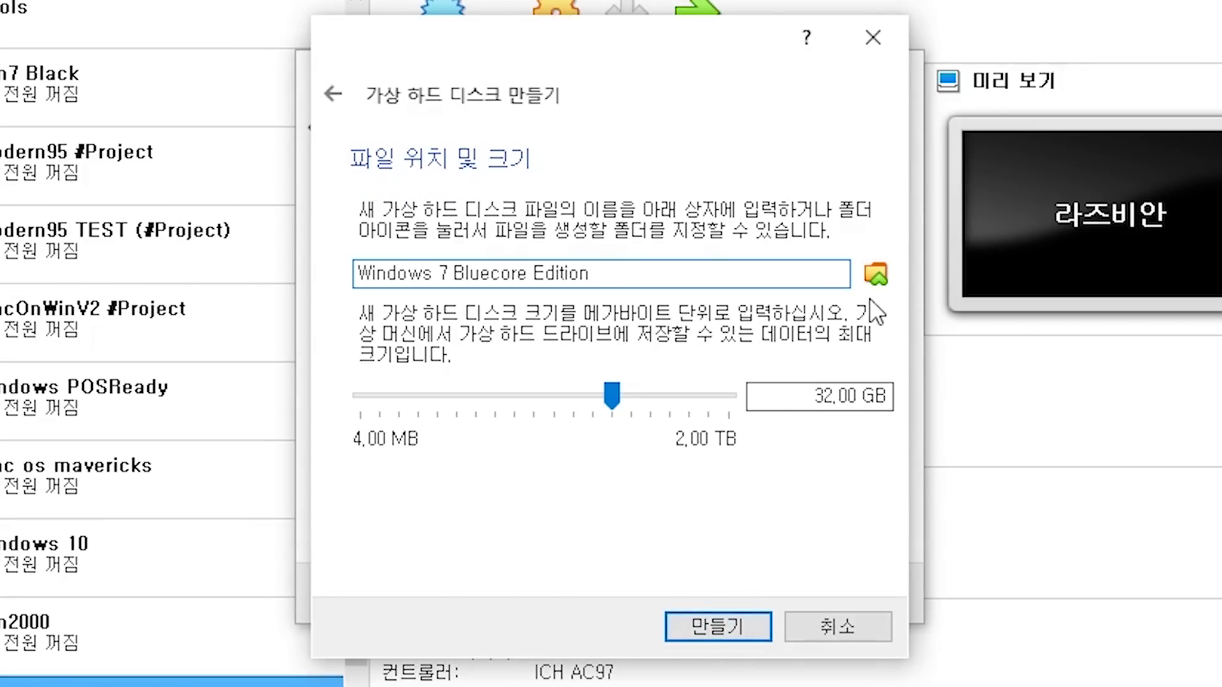
left_click(882, 280)
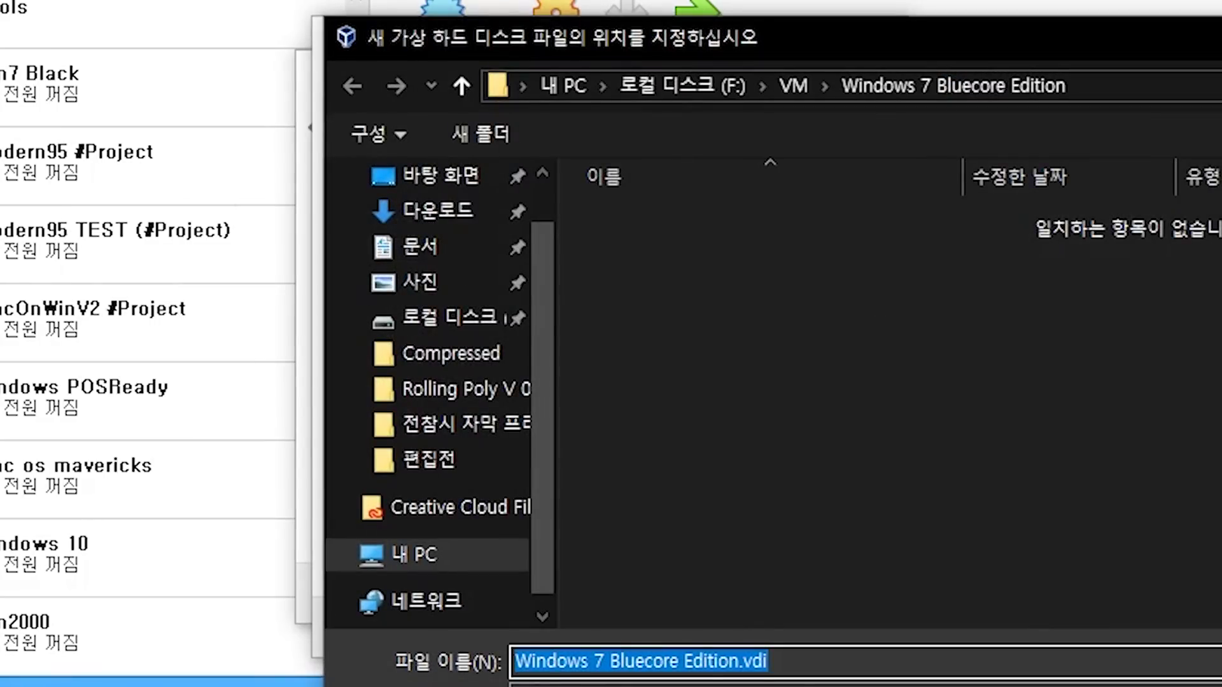
key("Return")
left_click(701, 632)
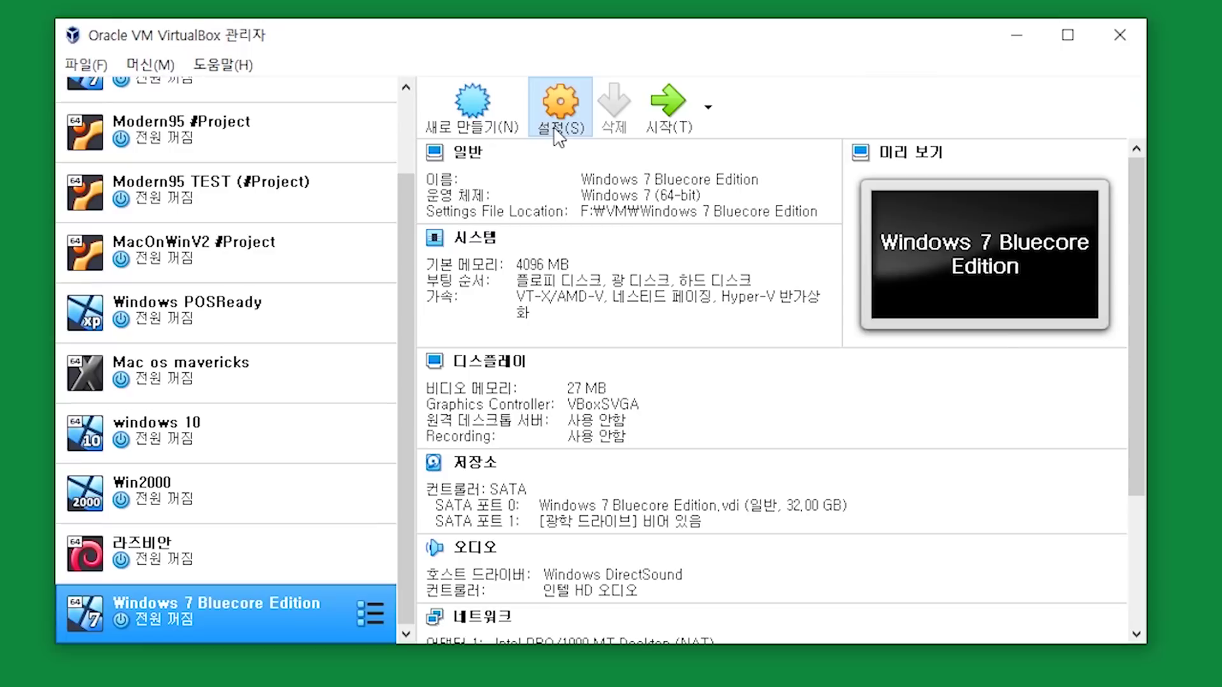
In the VM's Storage settings, mark the virtual hard disk as a solid-state drive
left_click(556, 95)
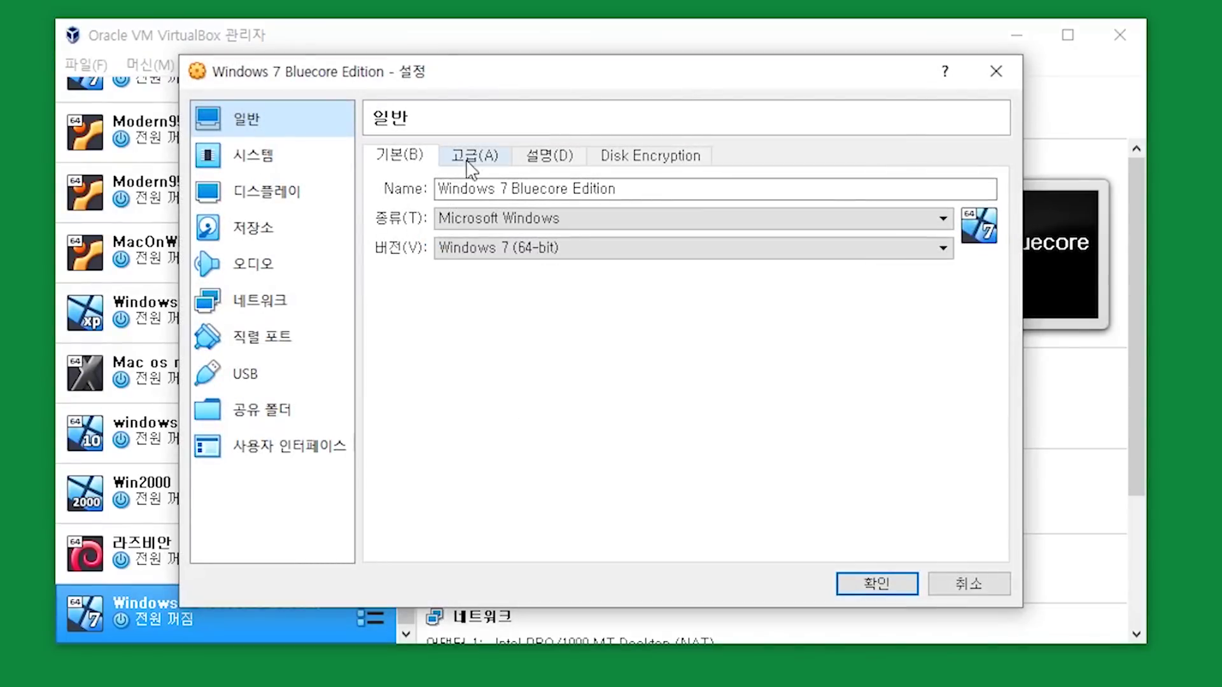
left_click(278, 229)
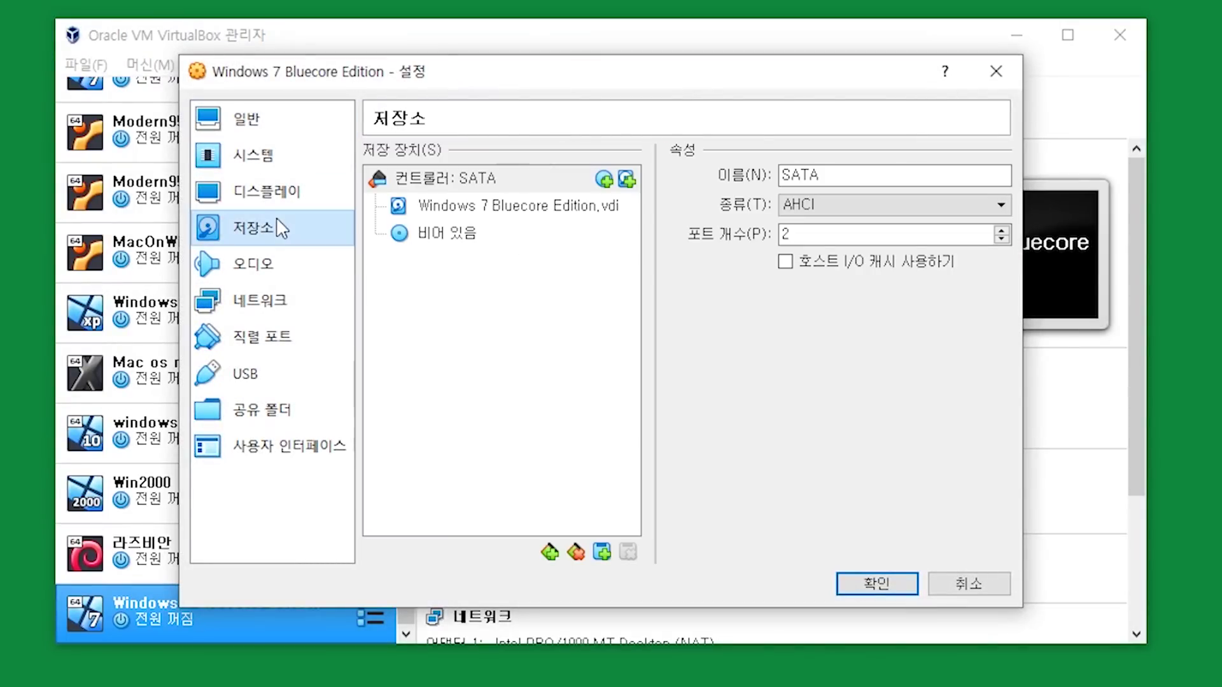
left_click(484, 207)
left_click(823, 205)
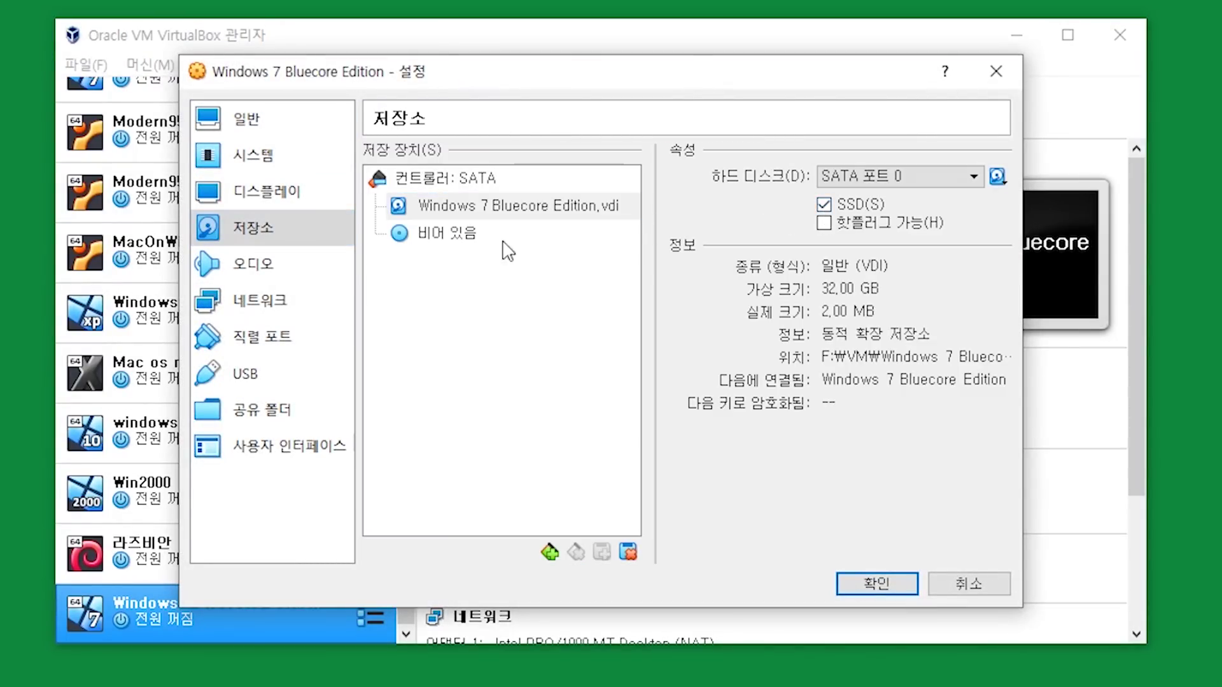
Load _Getintopc.com_Windows_7_BlueCore_x64.iso into the optical drive and save the settings
left_click(446, 236)
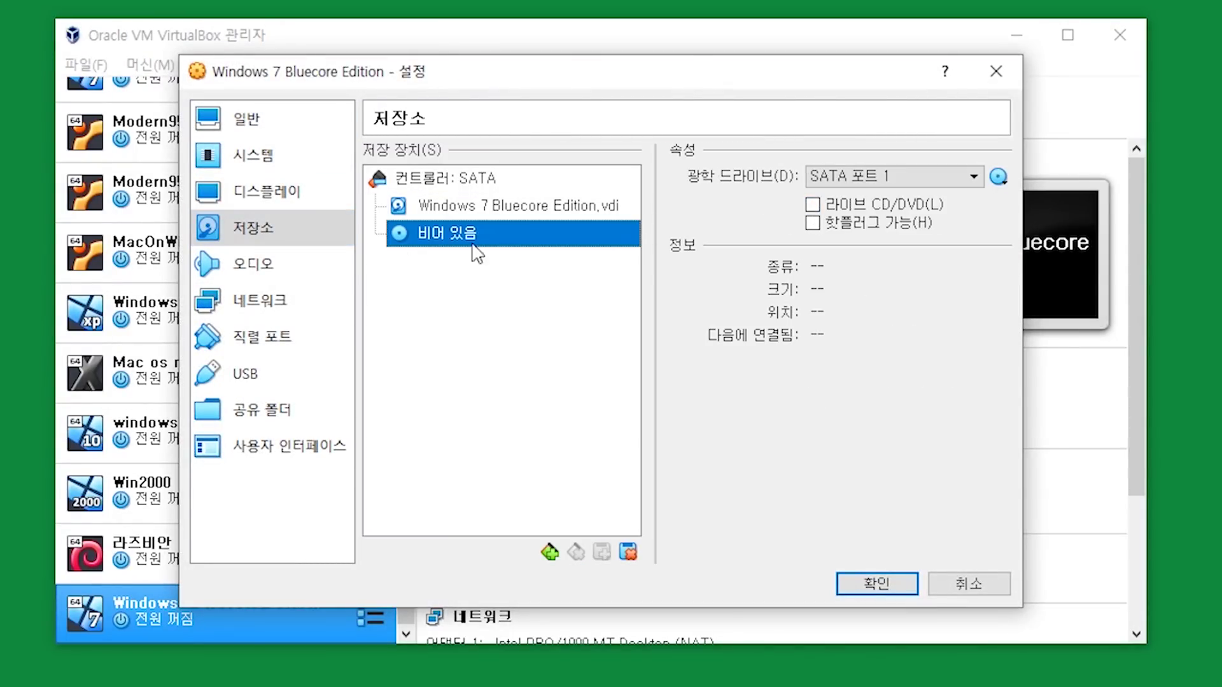
left_click(997, 177)
left_click(1003, 203)
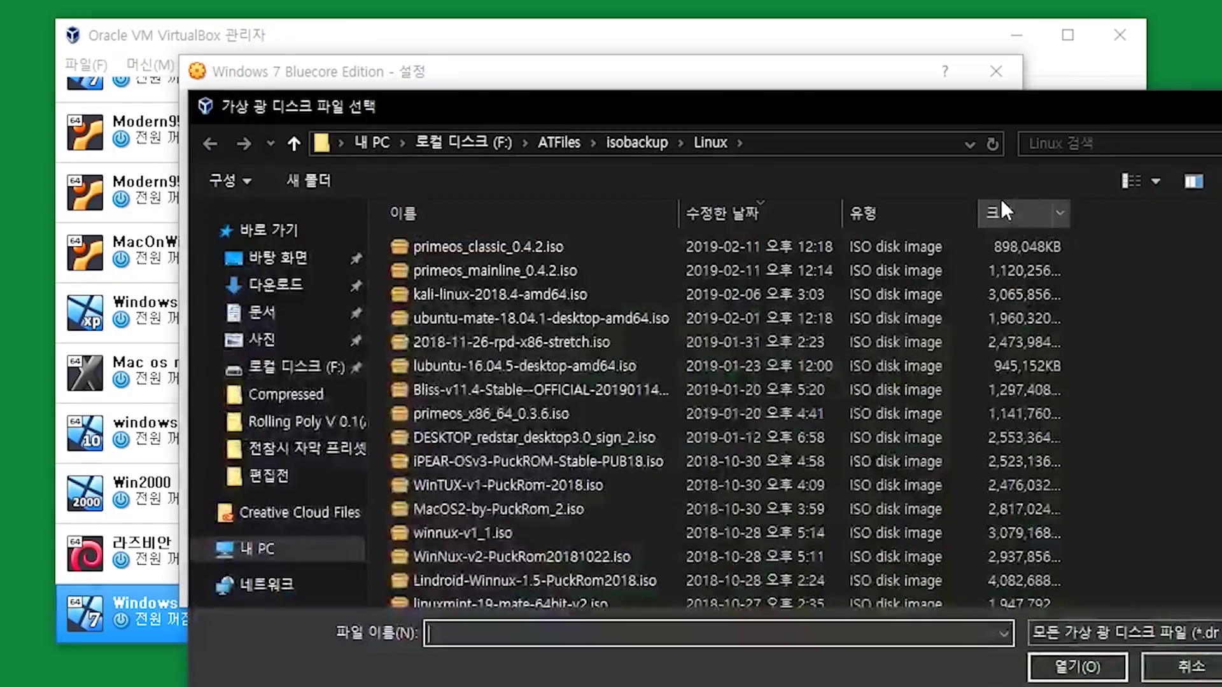
left_click(634, 139)
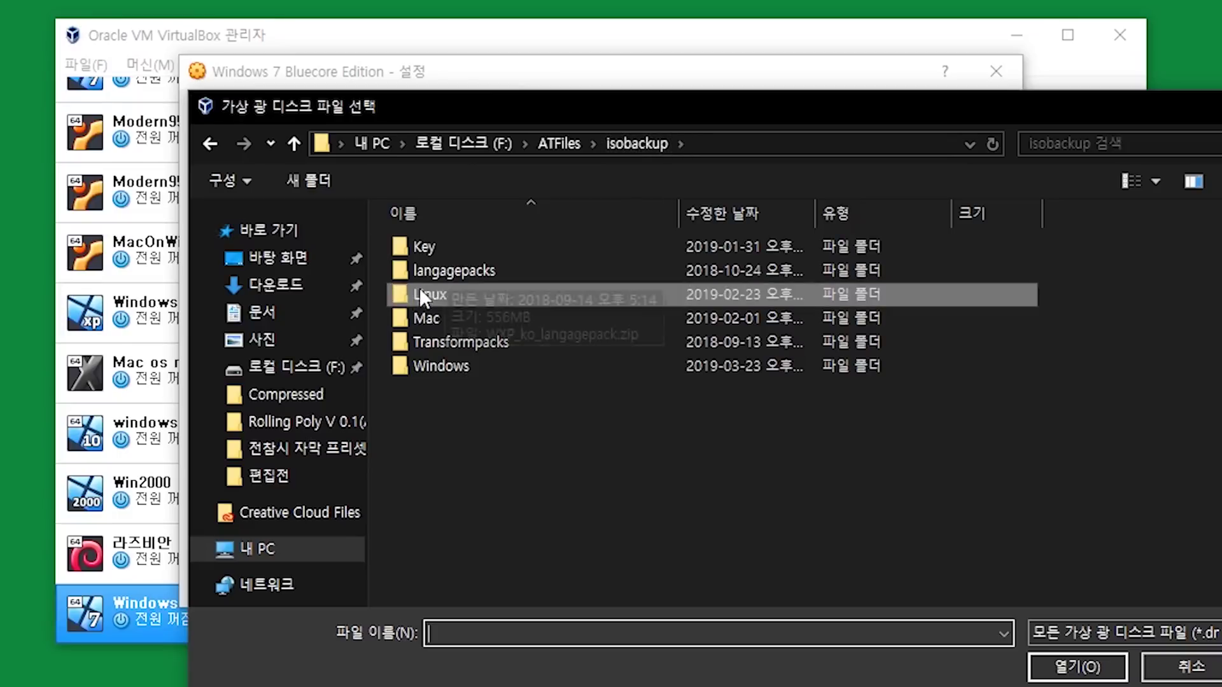
double_click(430, 359)
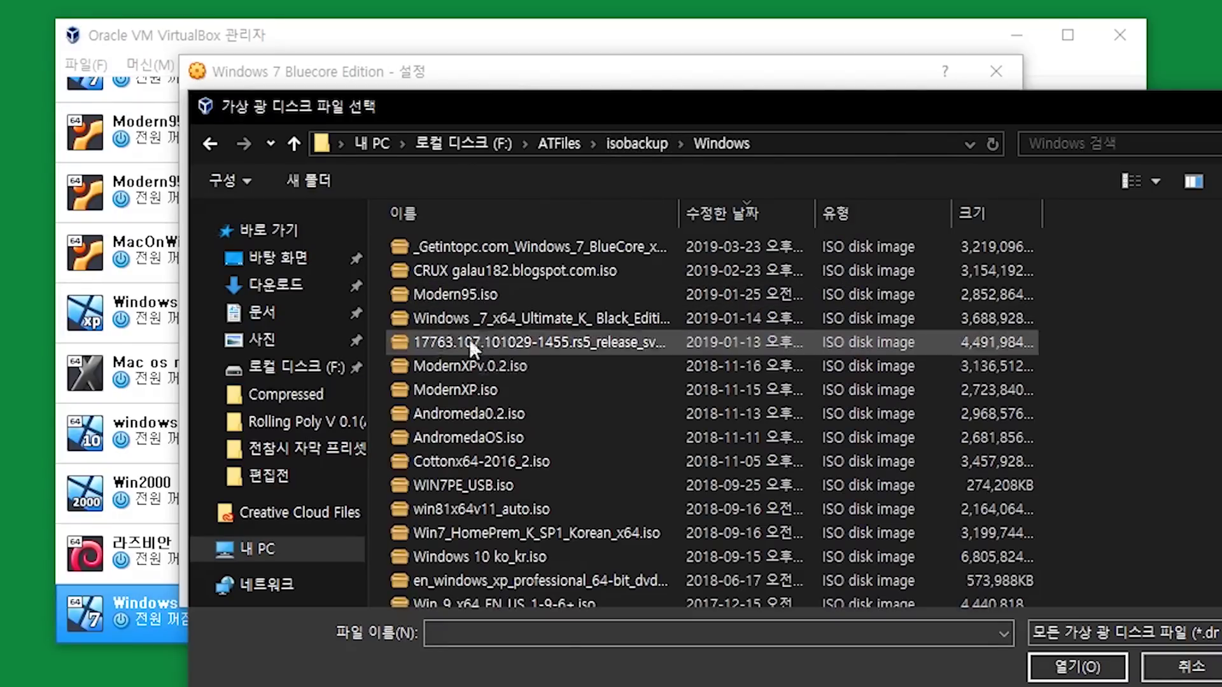
left_click(527, 249)
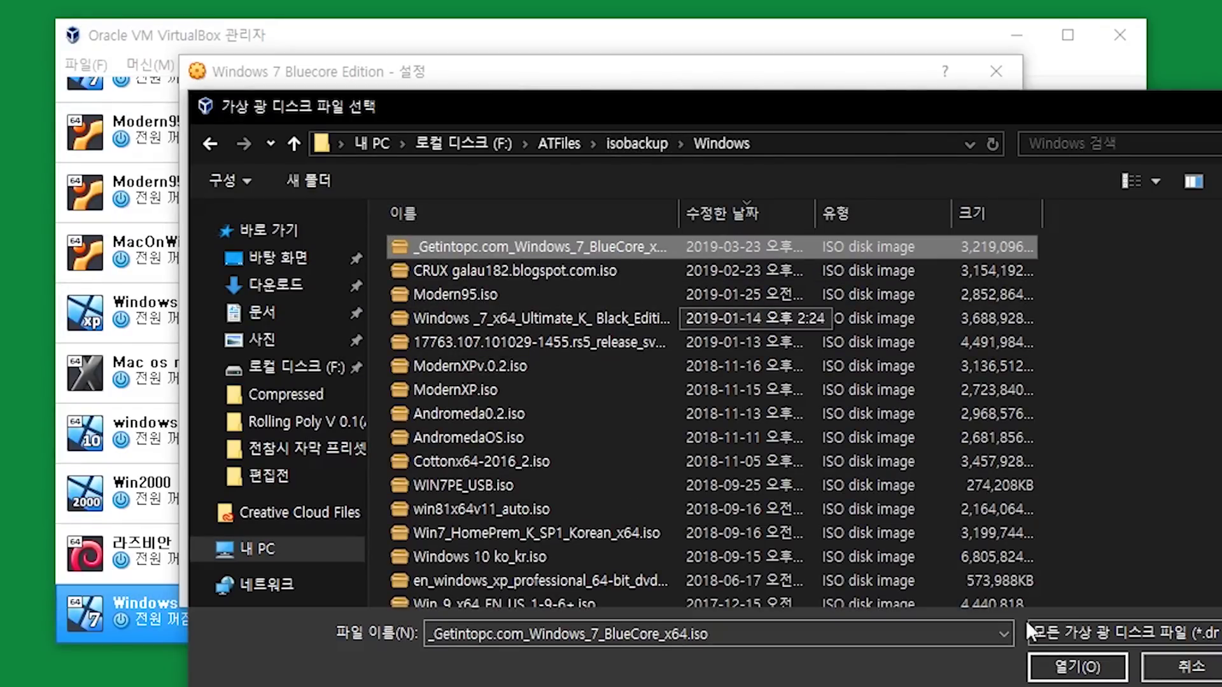
left_click(1074, 668)
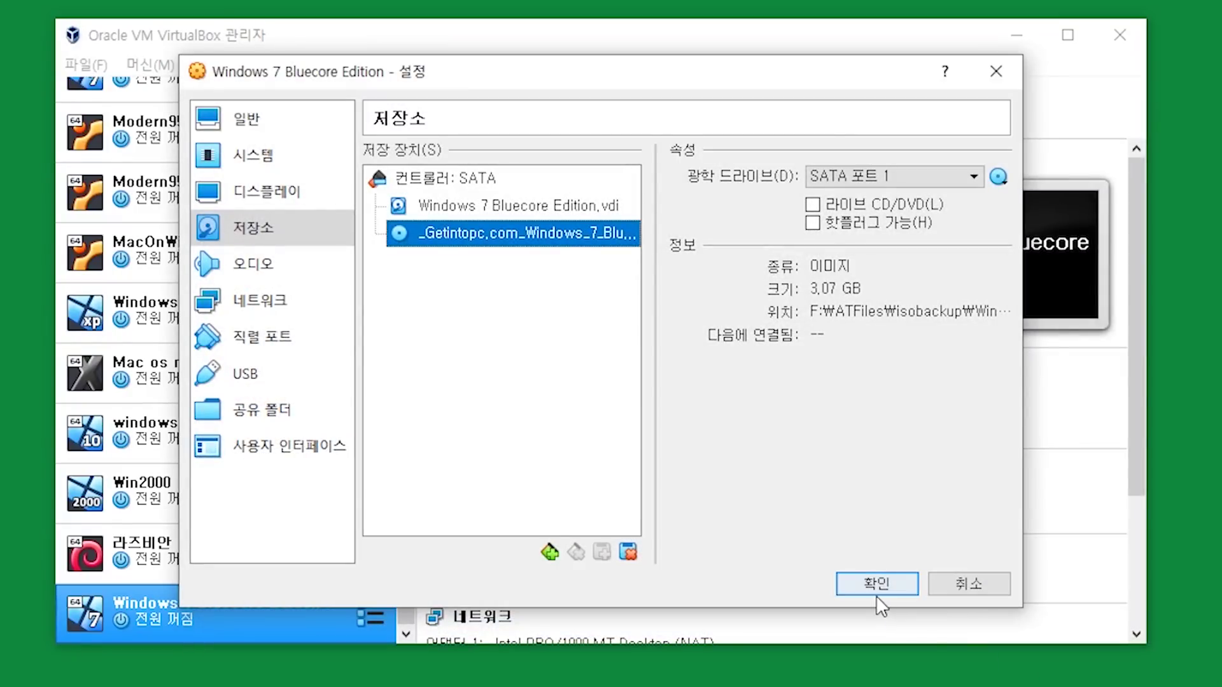
left_click(876, 593)
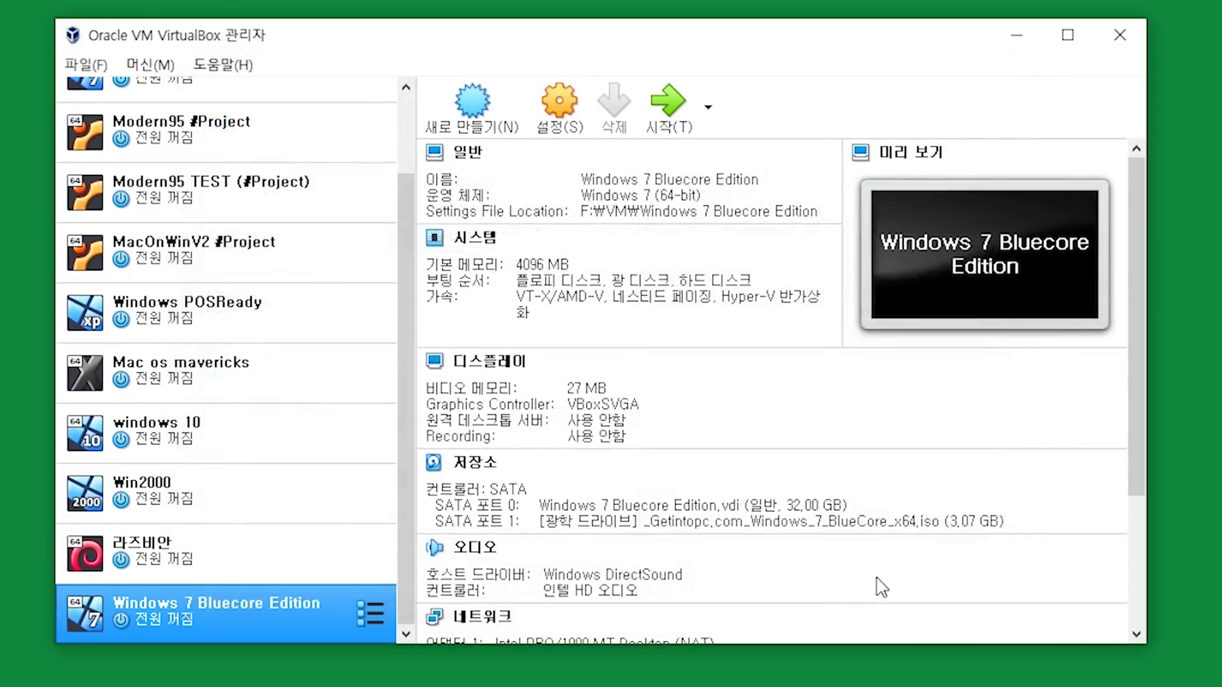
Start the Windows 7 Bluecore Edition VM so it boots into Windows Setup
left_click(665, 104)
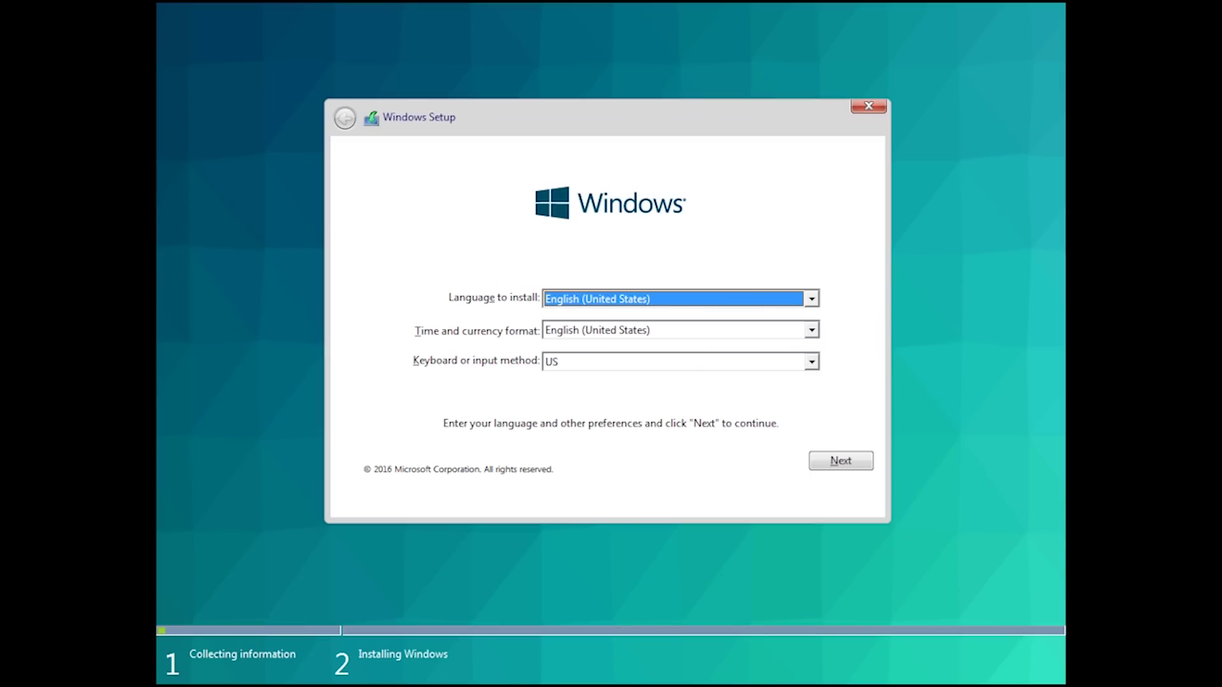
Open a command prompt over Setup and run ver, showing version 10.0.10586
key("shift+F10")
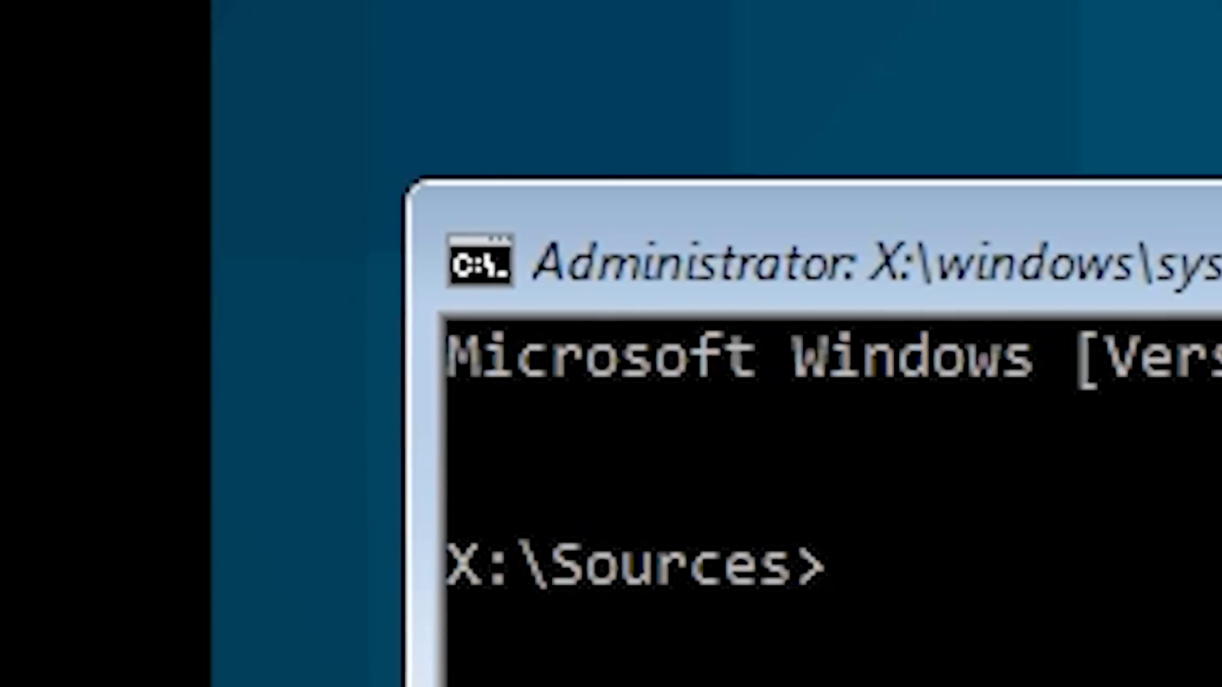
left_click_drag(1106, 354, 1155, 369)
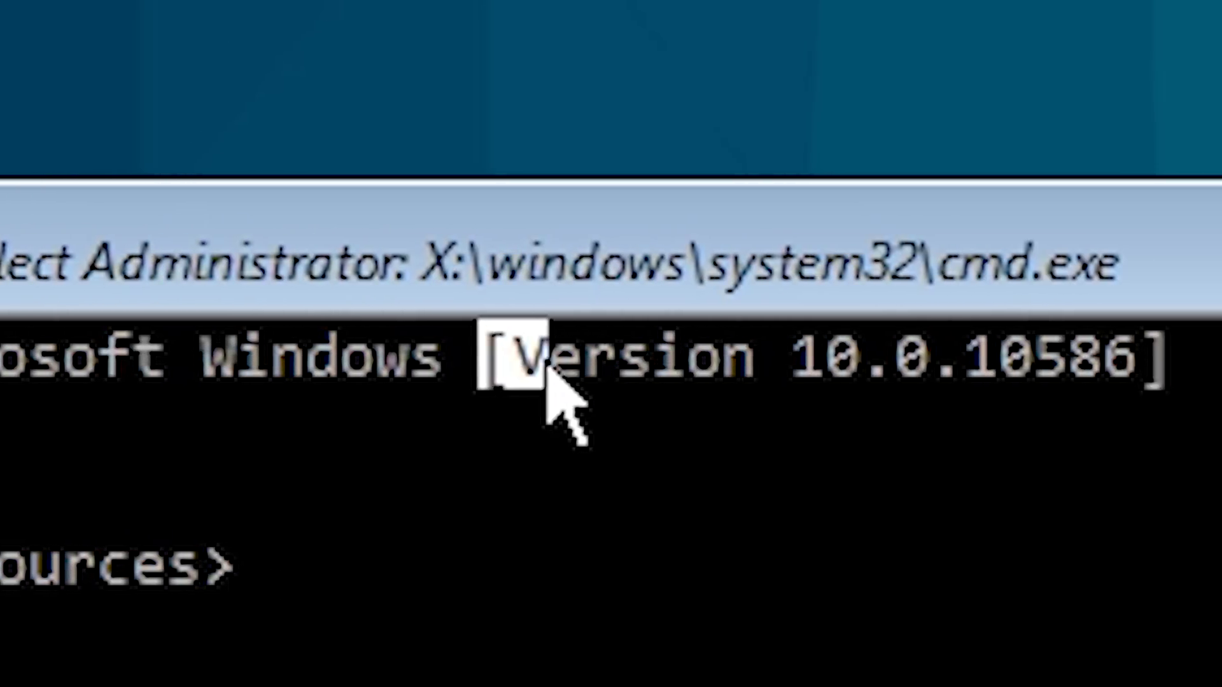
left_click_drag(546, 368, 1172, 369)
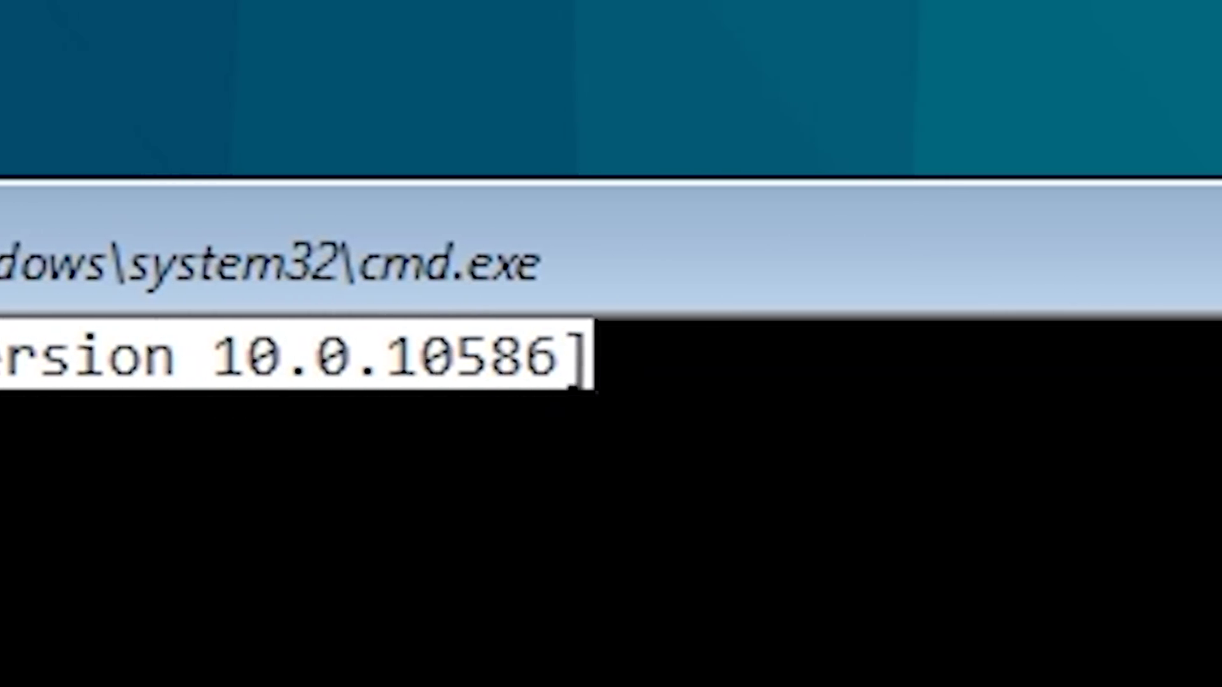
left_click(575, 384)
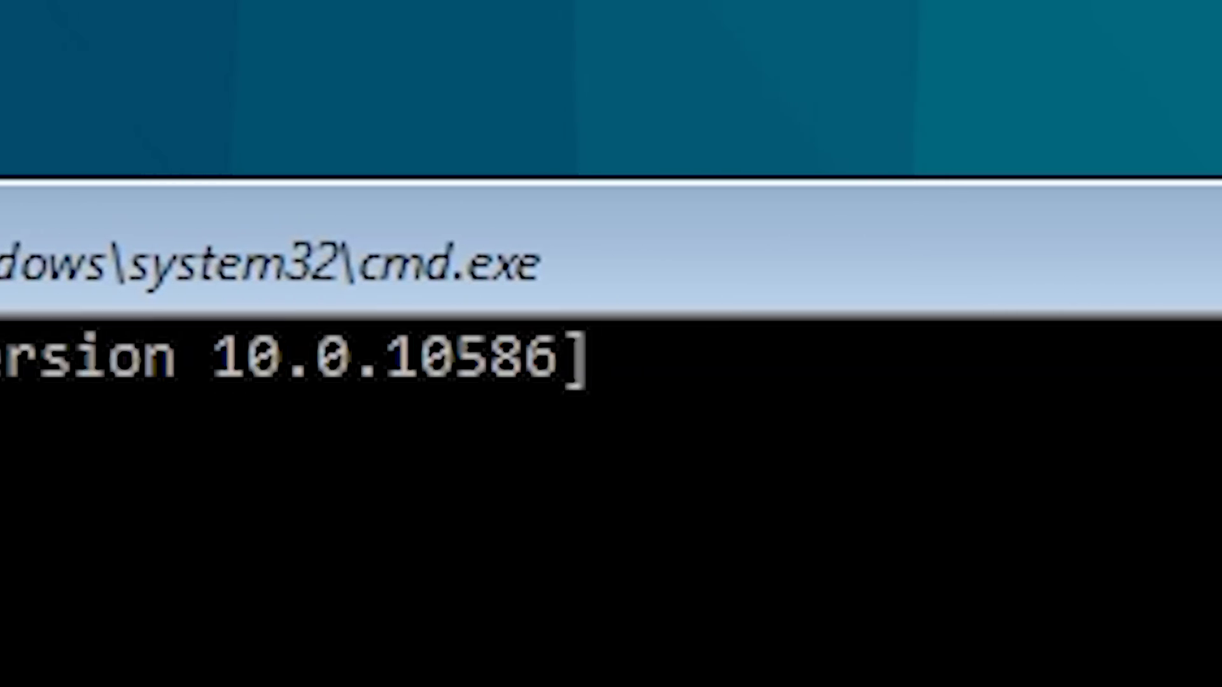
type("wi")
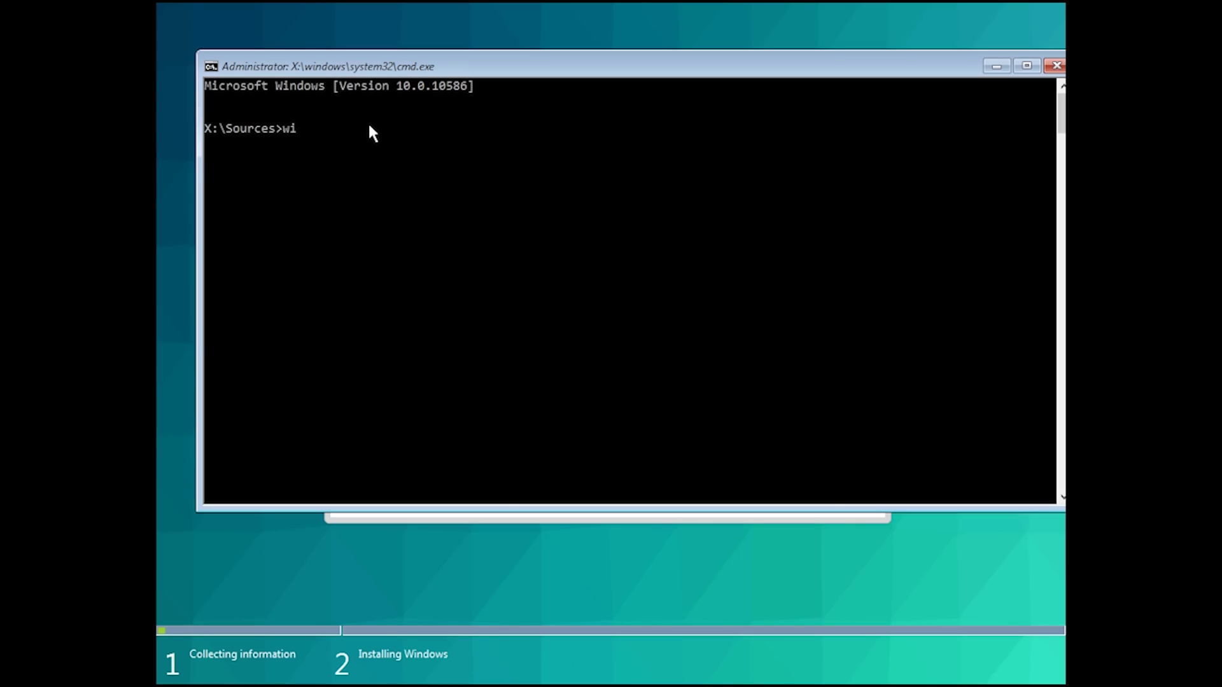
key("BackSpace")
key("BackSpace")
type("ver")
key("Return")
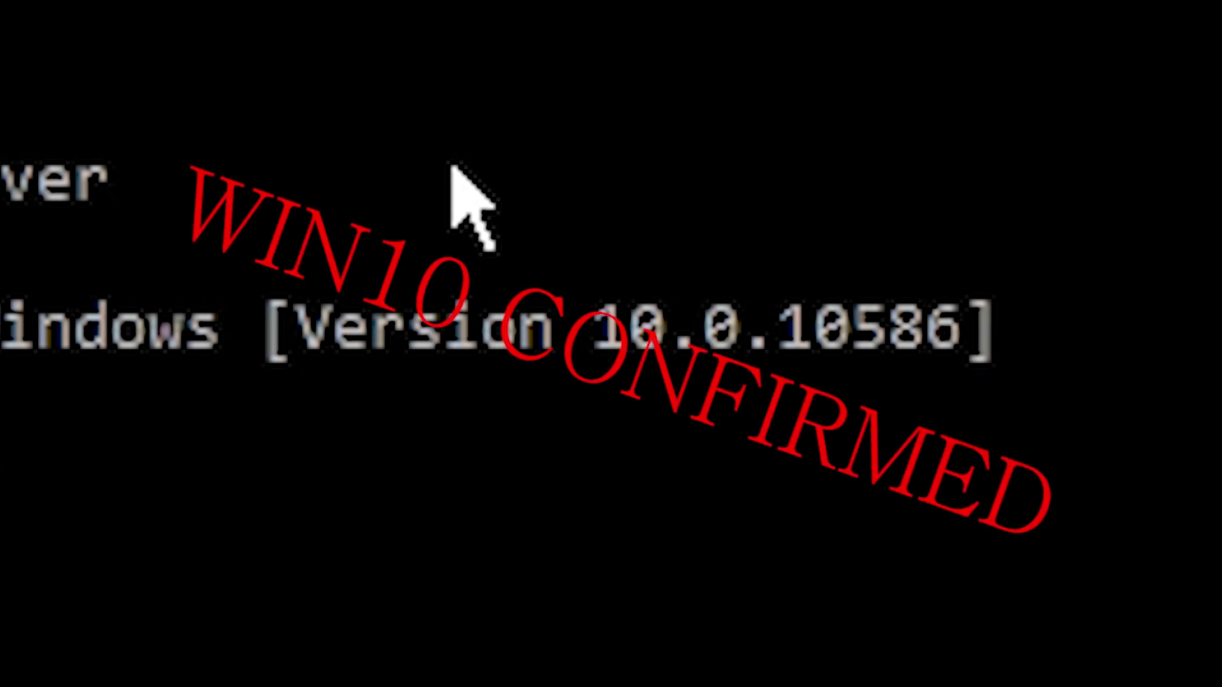
left_click_drag(796, 343, 861, 344)
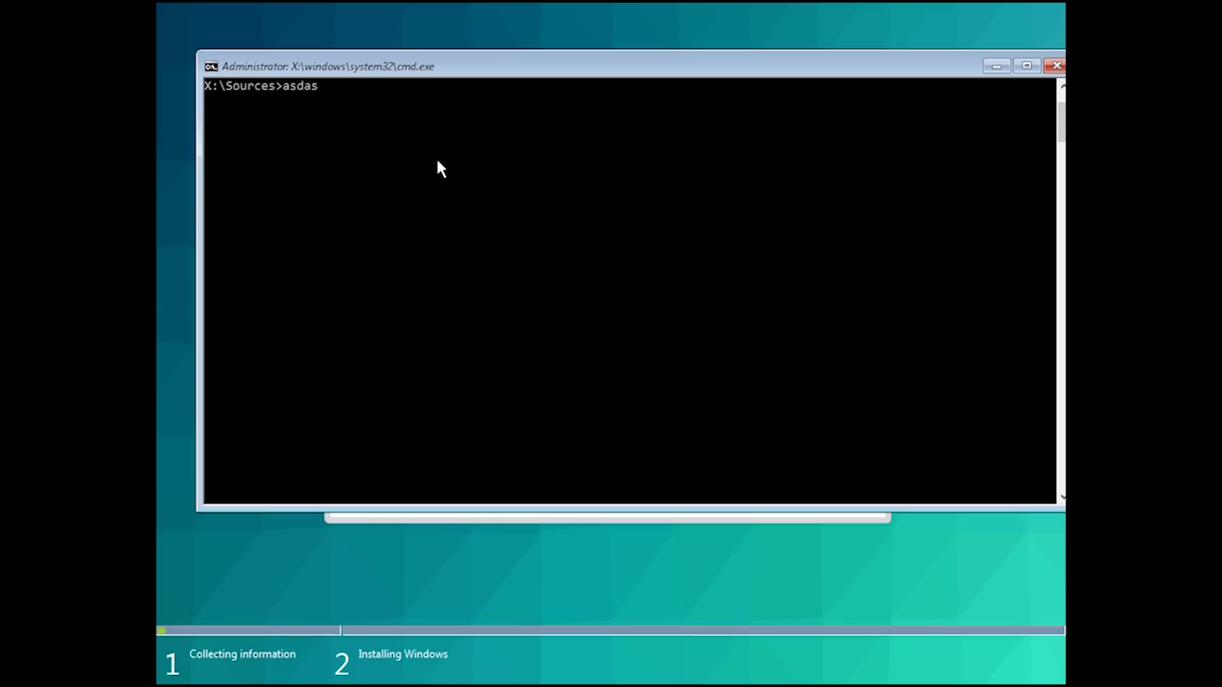
Type and run 'this is not a windows 7 bro..' at the prompt
key("BackSpace")
key("BackSpace")
key("BackSpace")
key("BackSpace")
key("BackSpace")
type("this is b")
key("BackSpace")
type("not a windows 7 ")
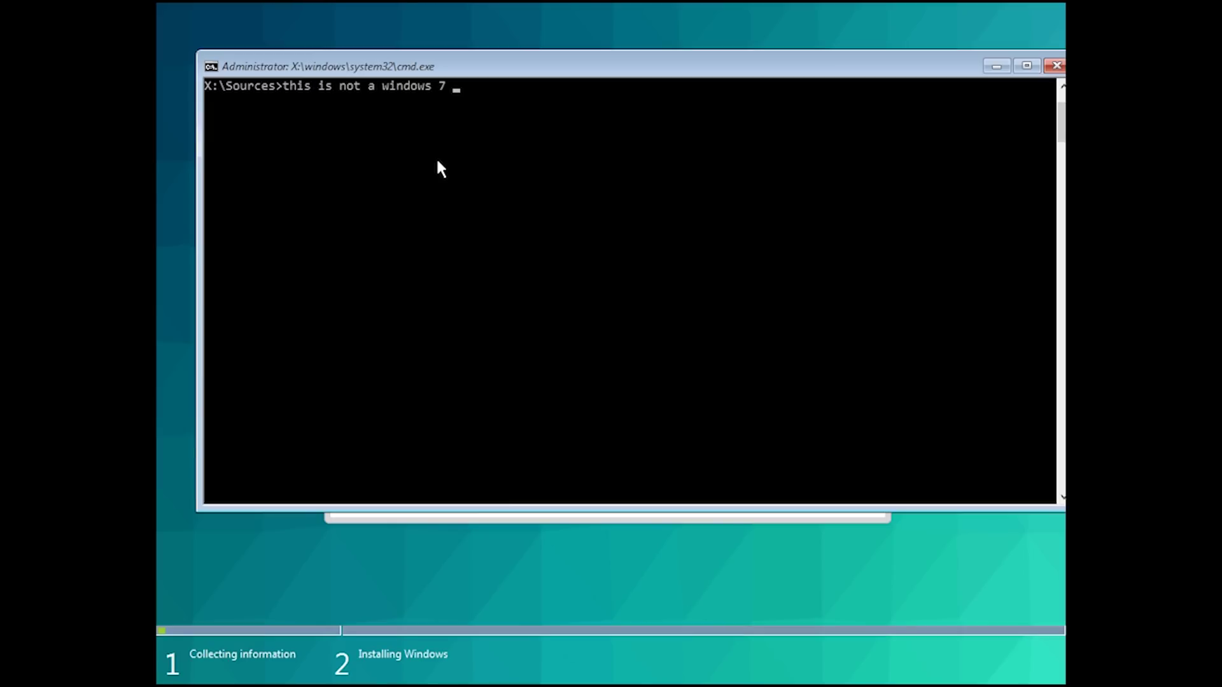
type("bro..")
key("Return")
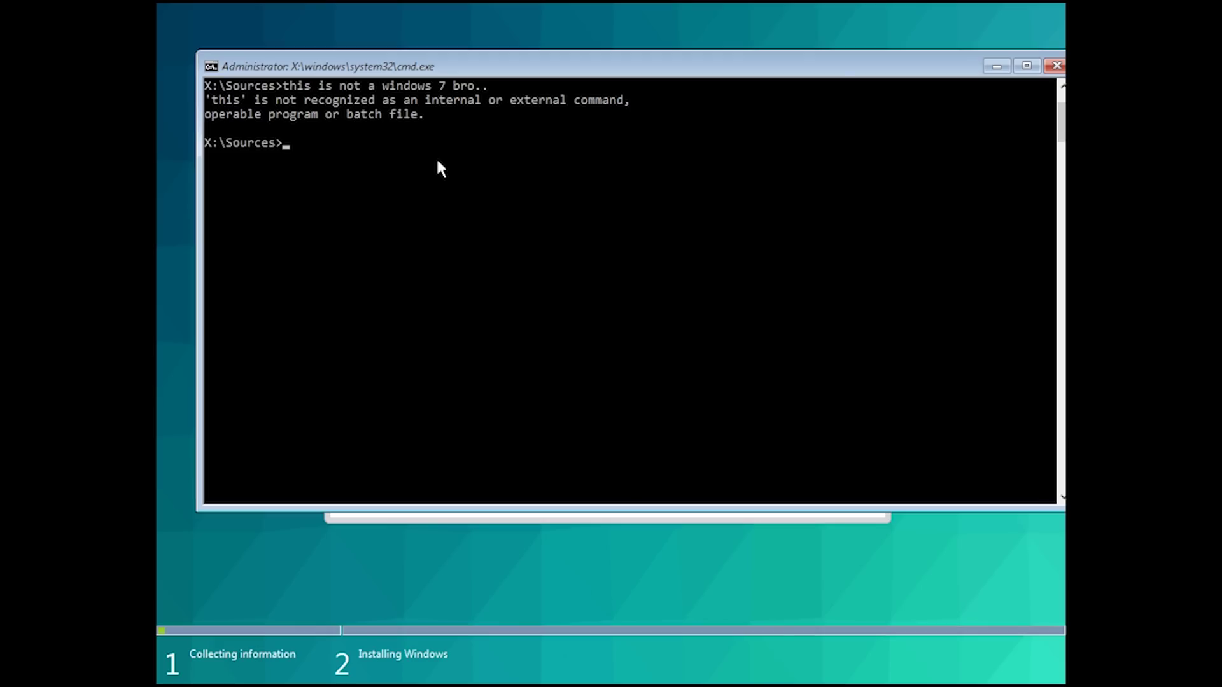
Close the command prompt and set the time and currency format to Korean (Korea)
key("alt+F4")
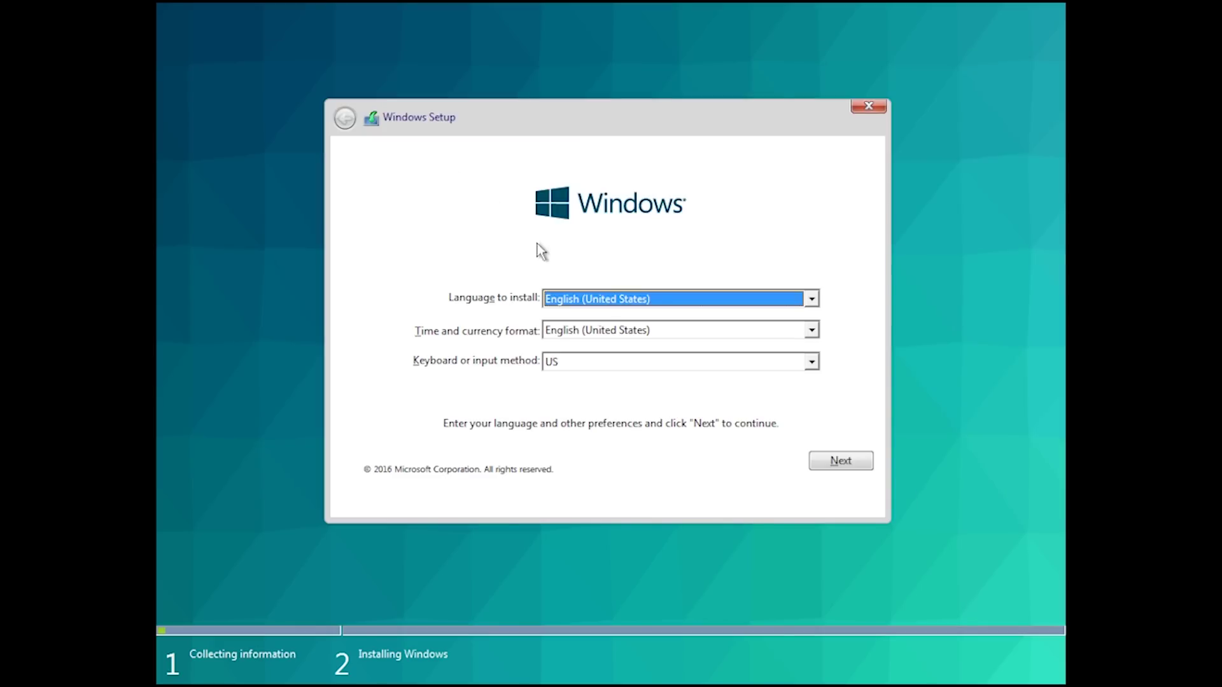
left_click(567, 299)
left_click(569, 314)
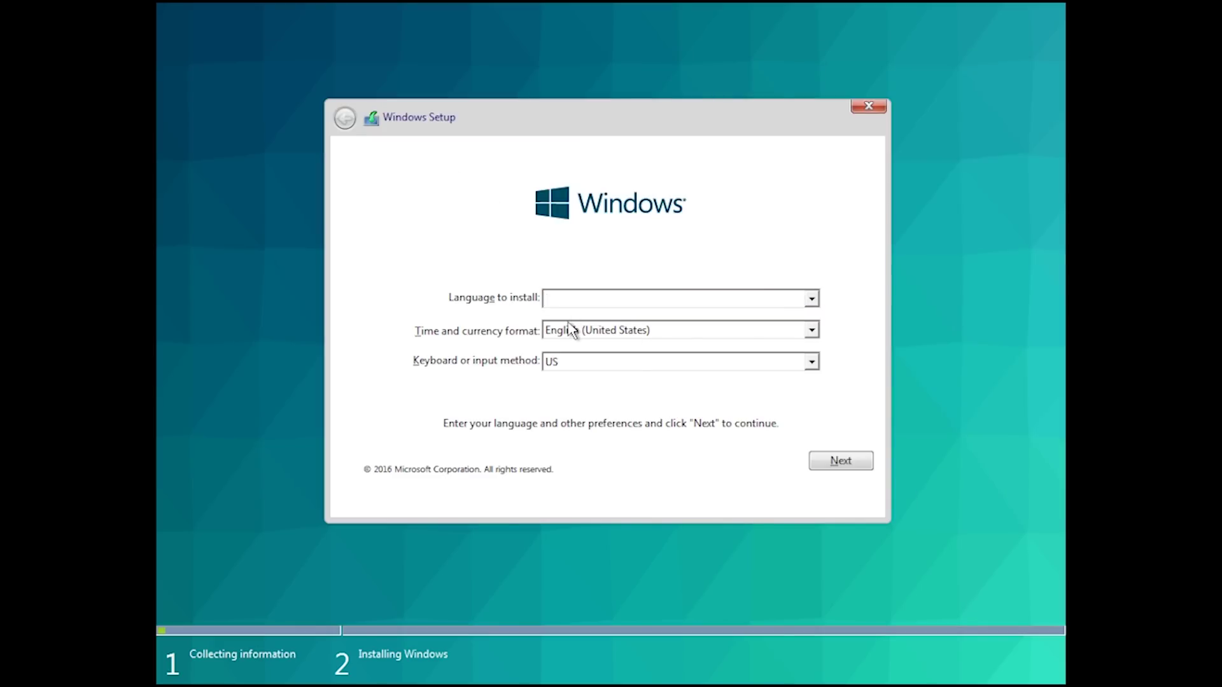
left_click(571, 328)
scroll(618, 384, "down", 5)
scroll(614, 382, "down", 3)
scroll(614, 382, "down", 13)
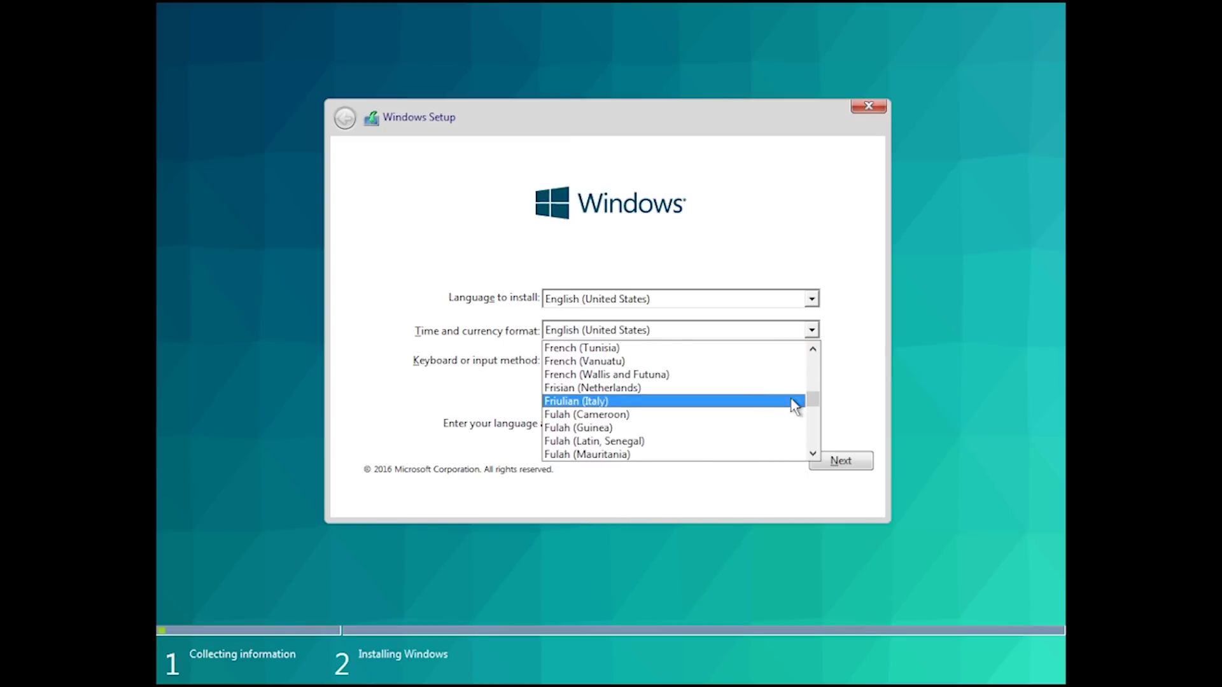
left_click_drag(814, 401, 819, 417)
scroll(673, 398, "up", 2)
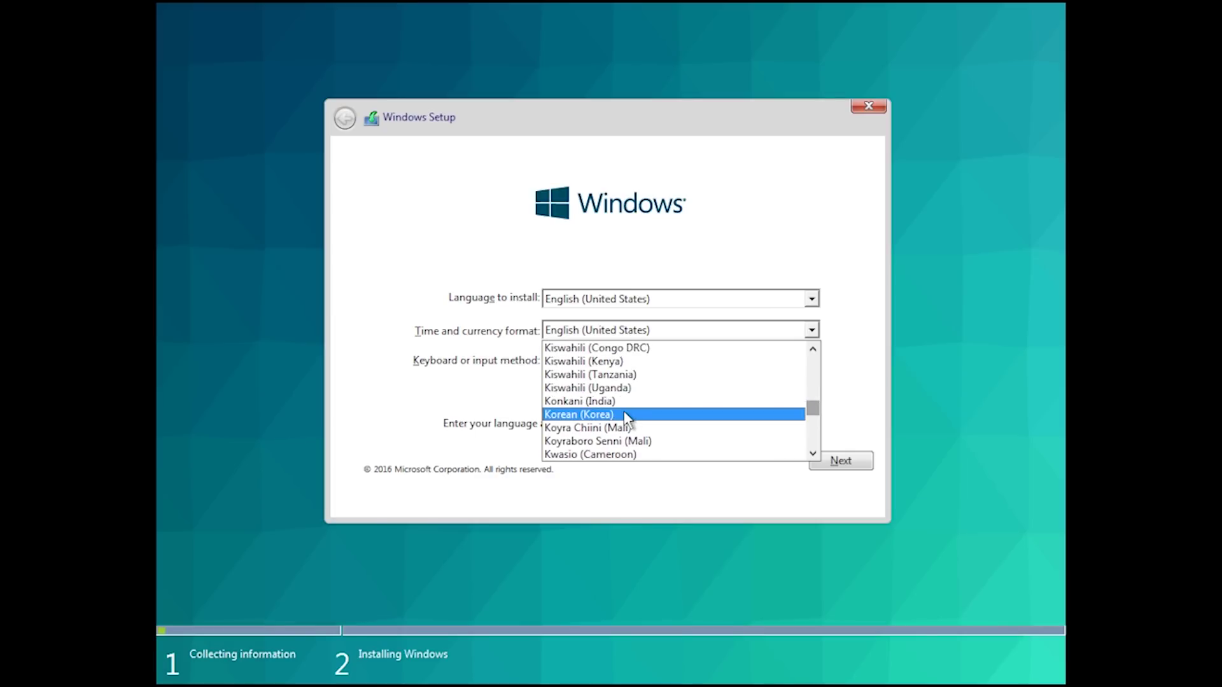
left_click(626, 415)
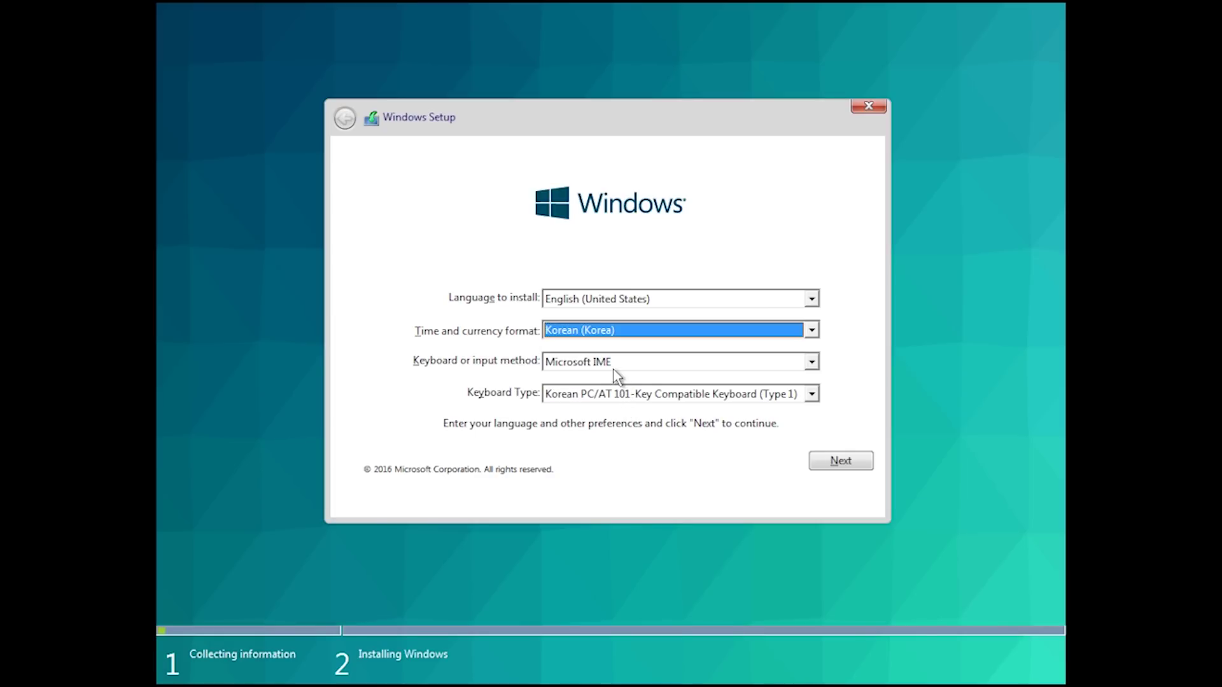
Choose Windows 7 Blue Core x64 and install it onto the 32 GB disk
left_click(829, 463)
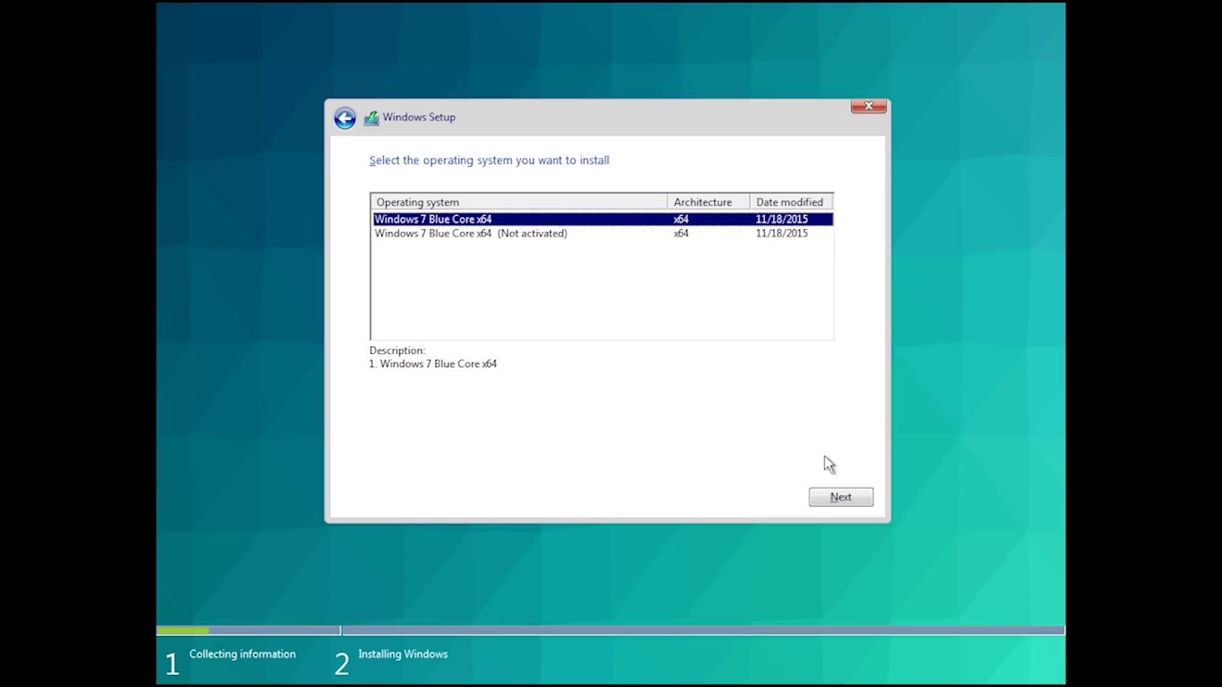
left_click(831, 498)
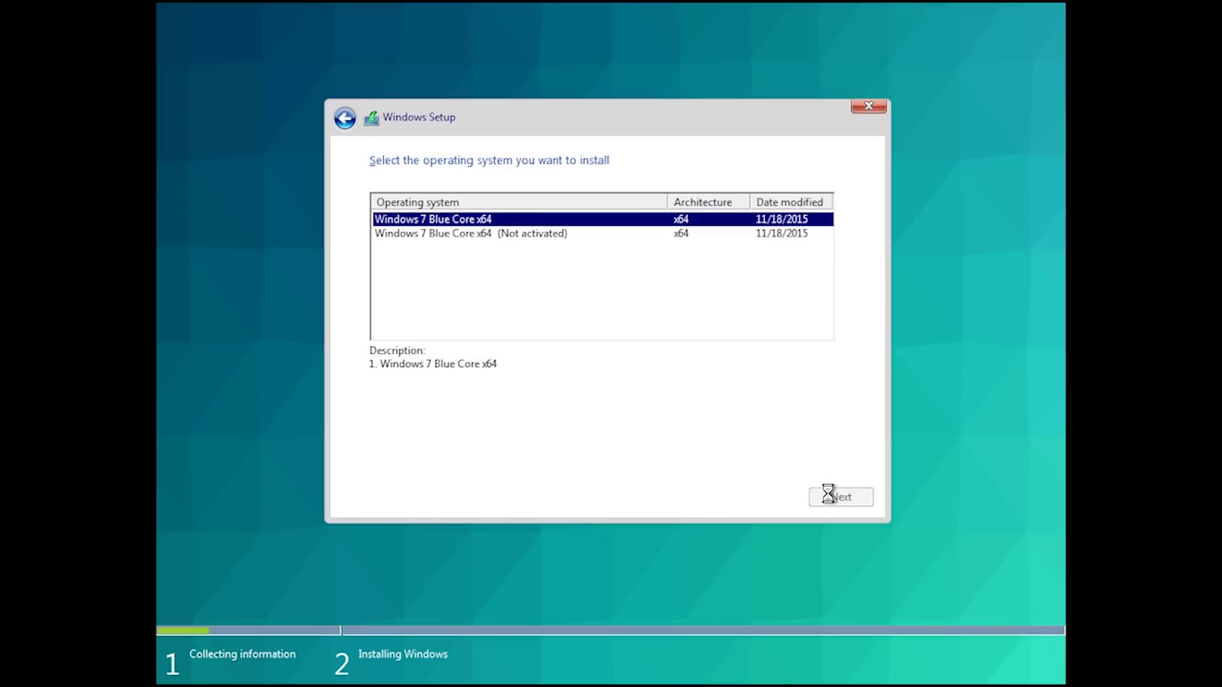
left_click(833, 499)
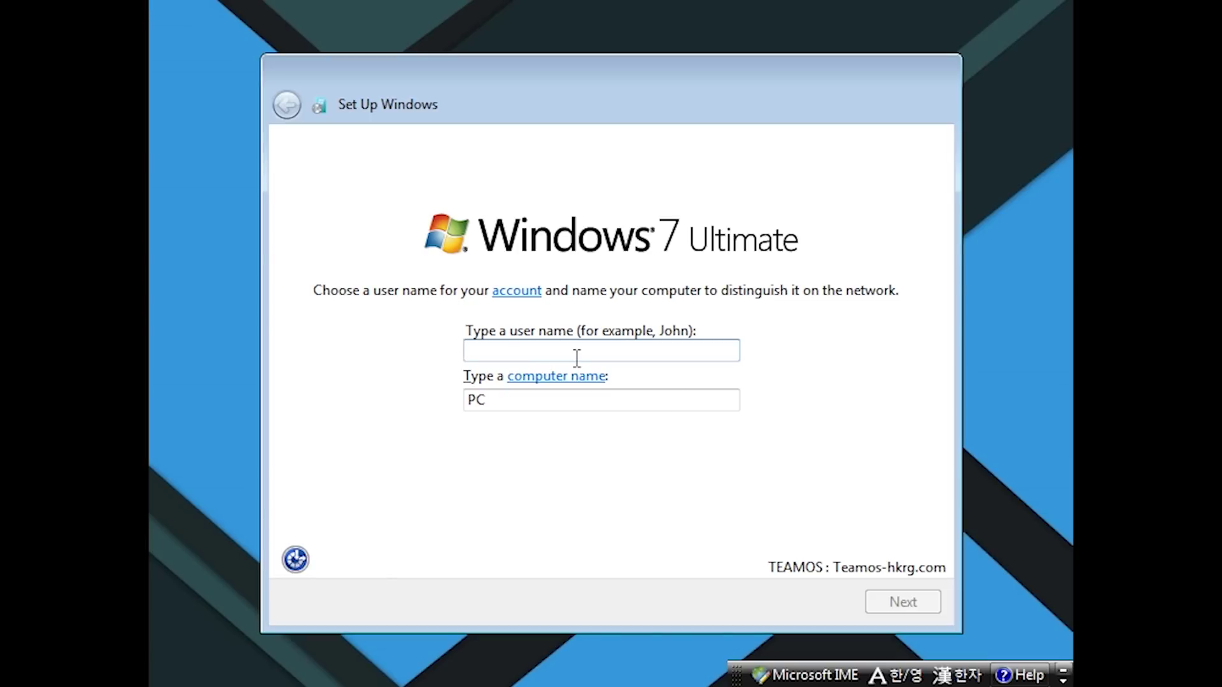
Enter the user name 'All' and leave the account without a password
type("All Tips")
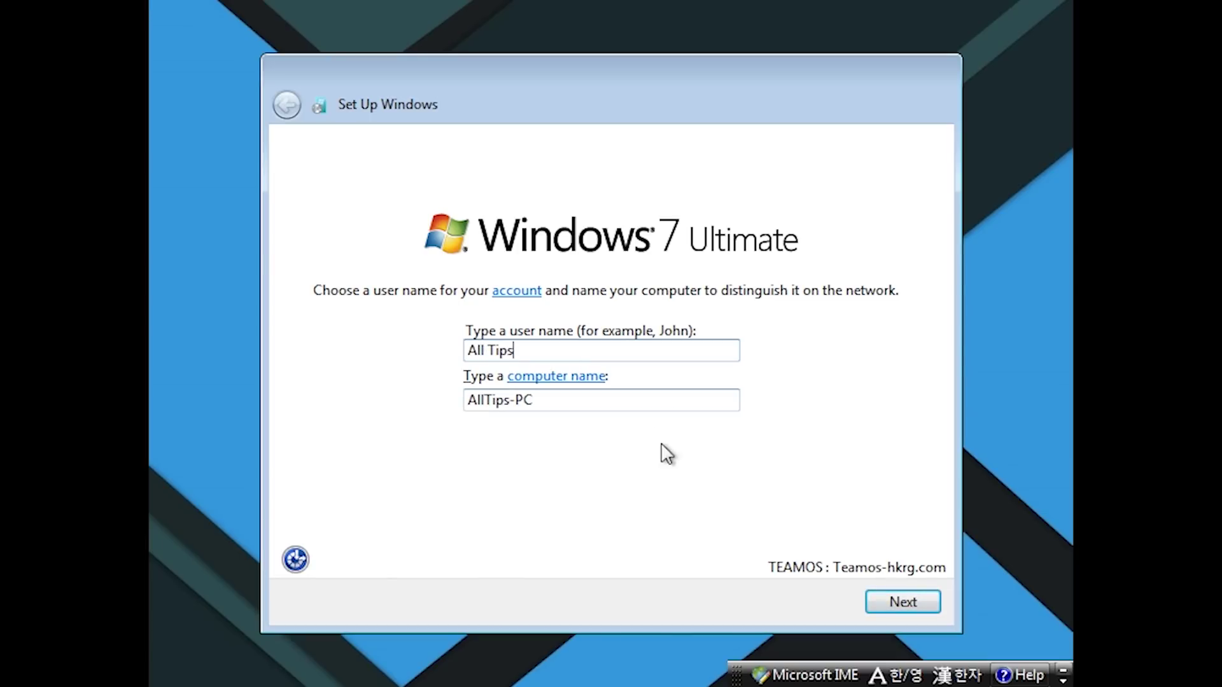
left_click(873, 603)
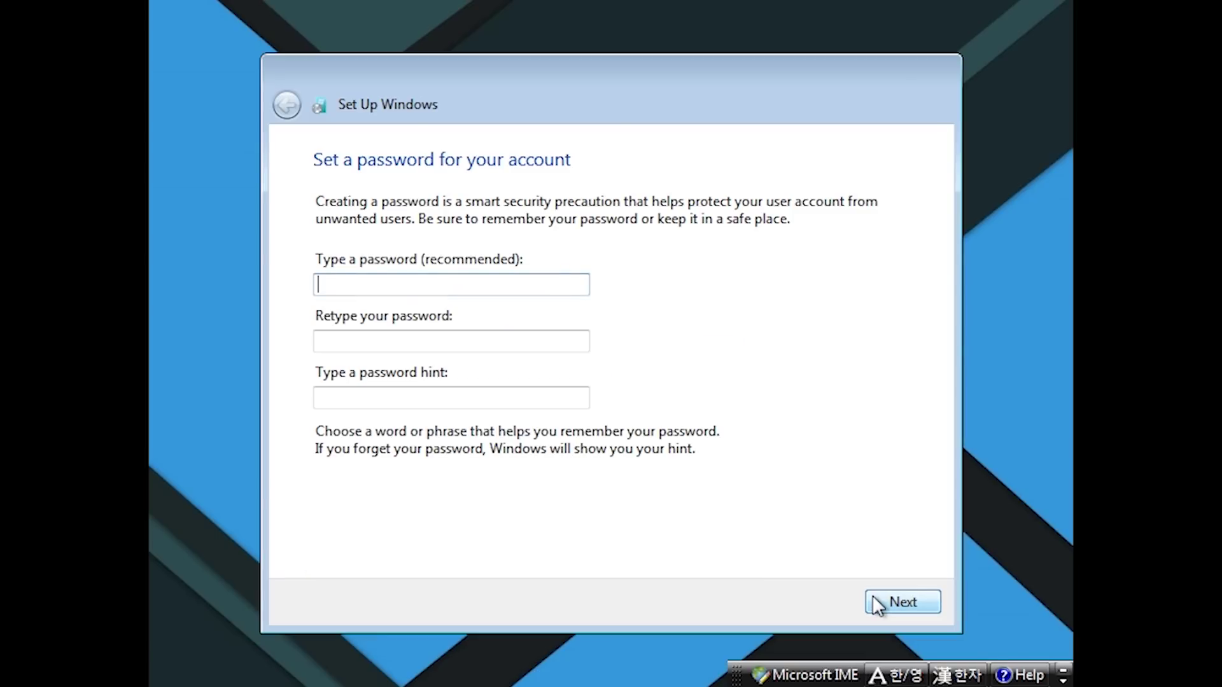
type("123456789")
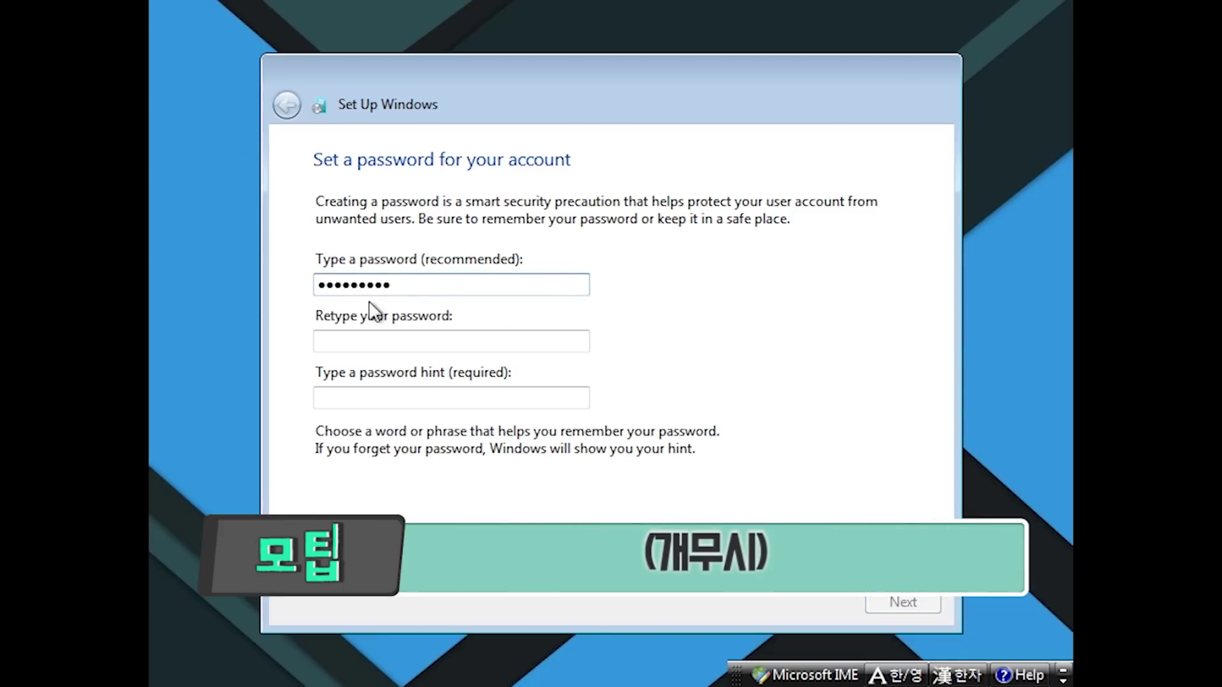
double_click(425, 285)
key("BackSpace")
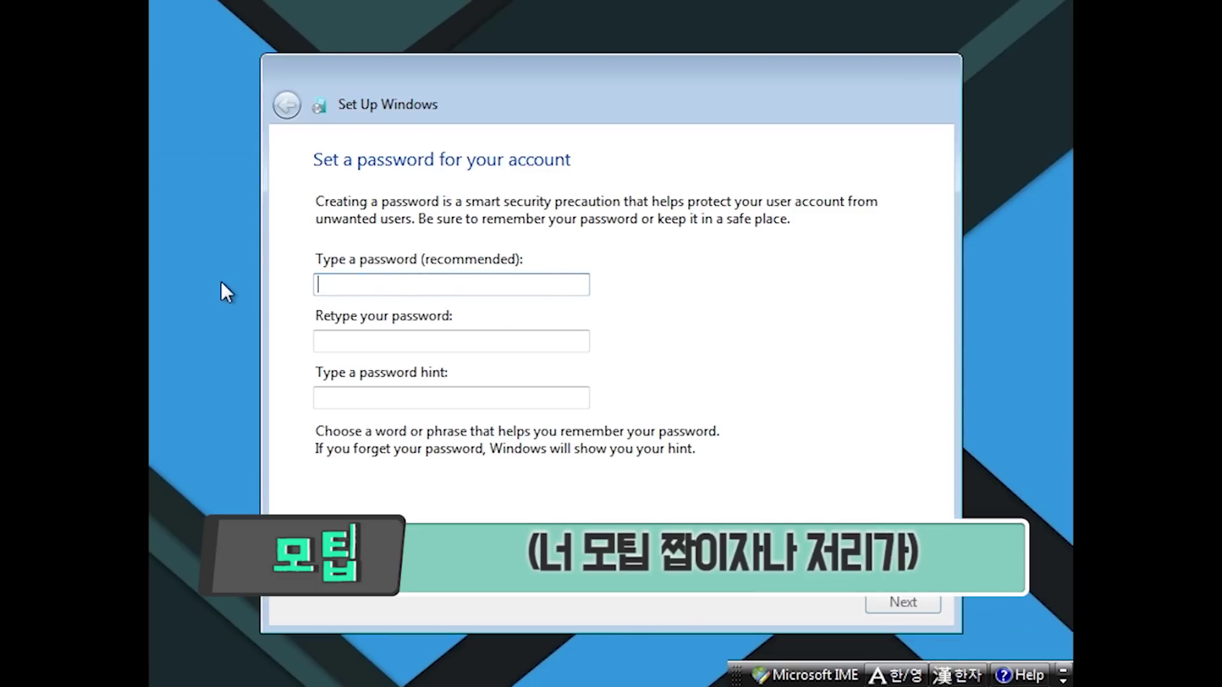
key("Return")
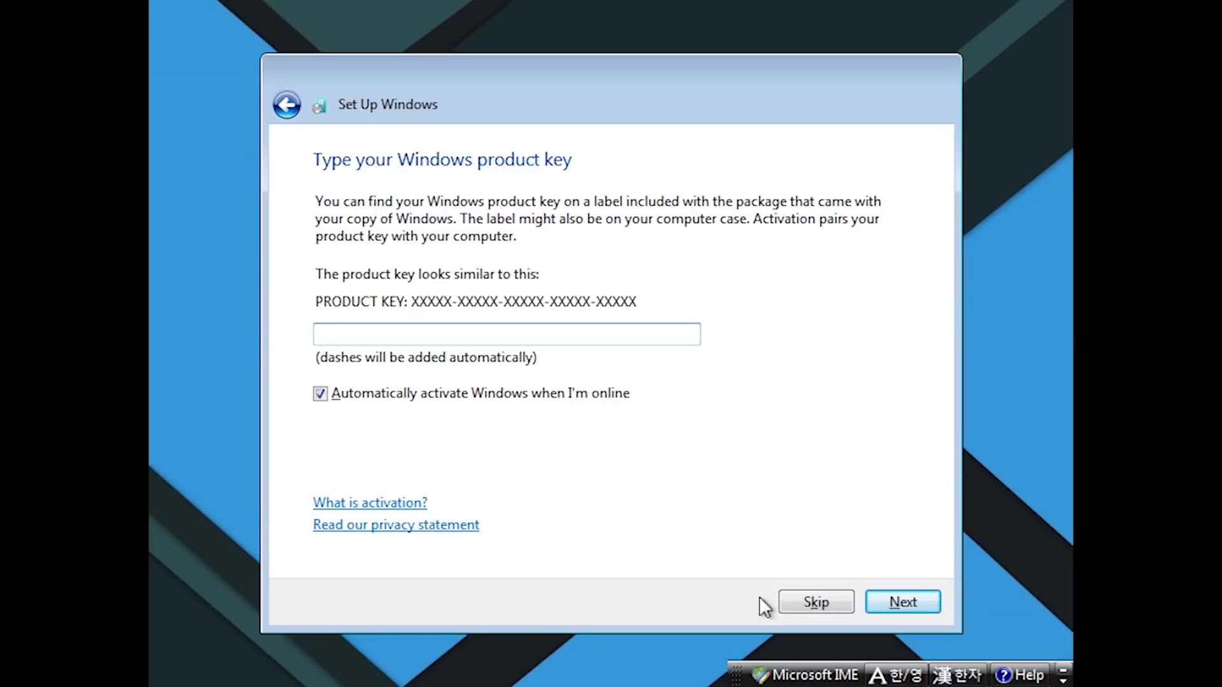
Skip the product key, use recommended settings, accept Seoul time, and choose Home network
left_click(796, 602)
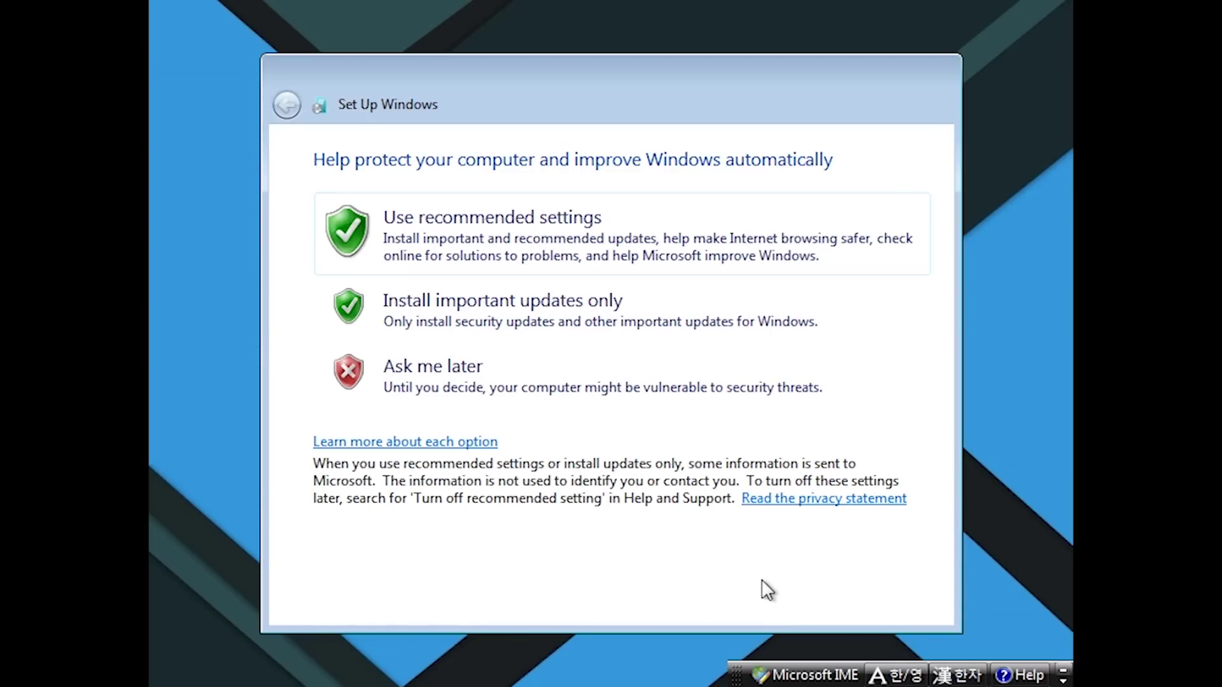
left_click(537, 244)
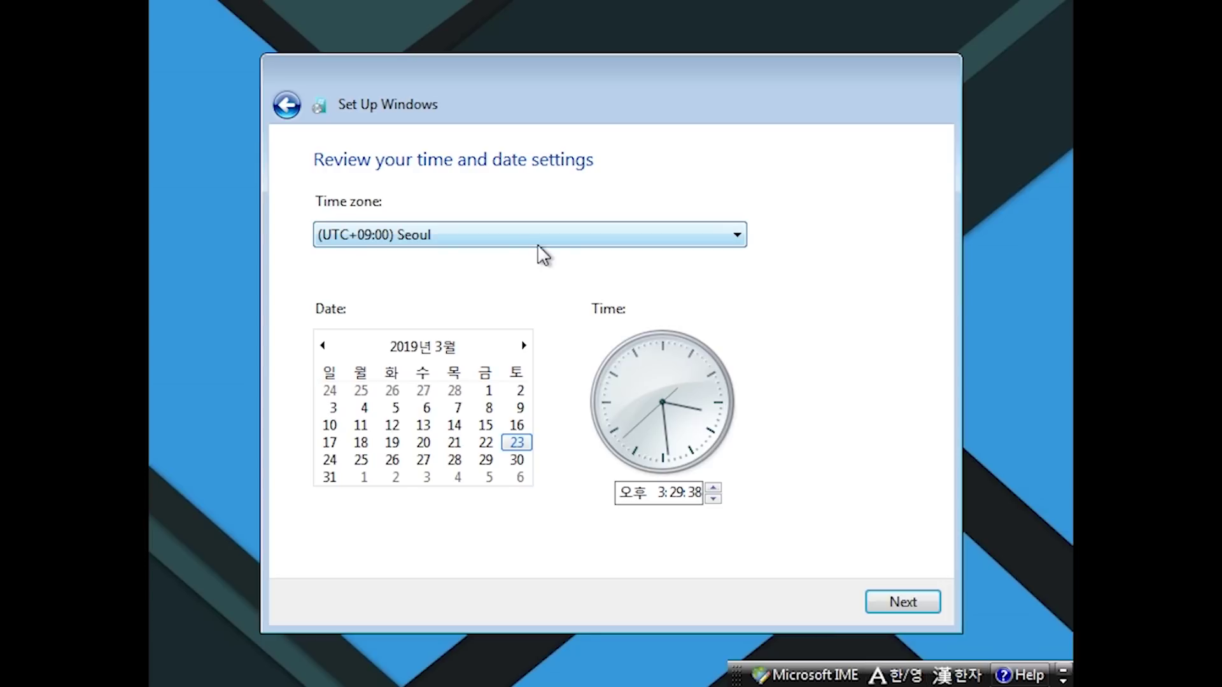
left_click(903, 602)
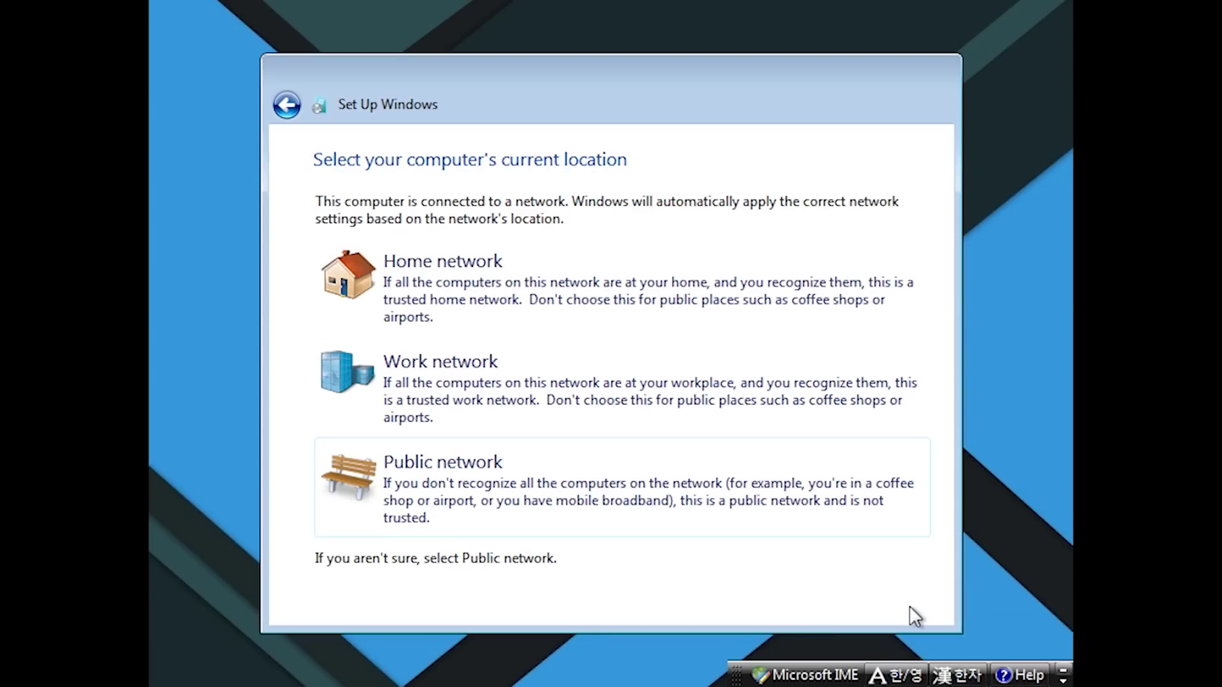
left_click(615, 299)
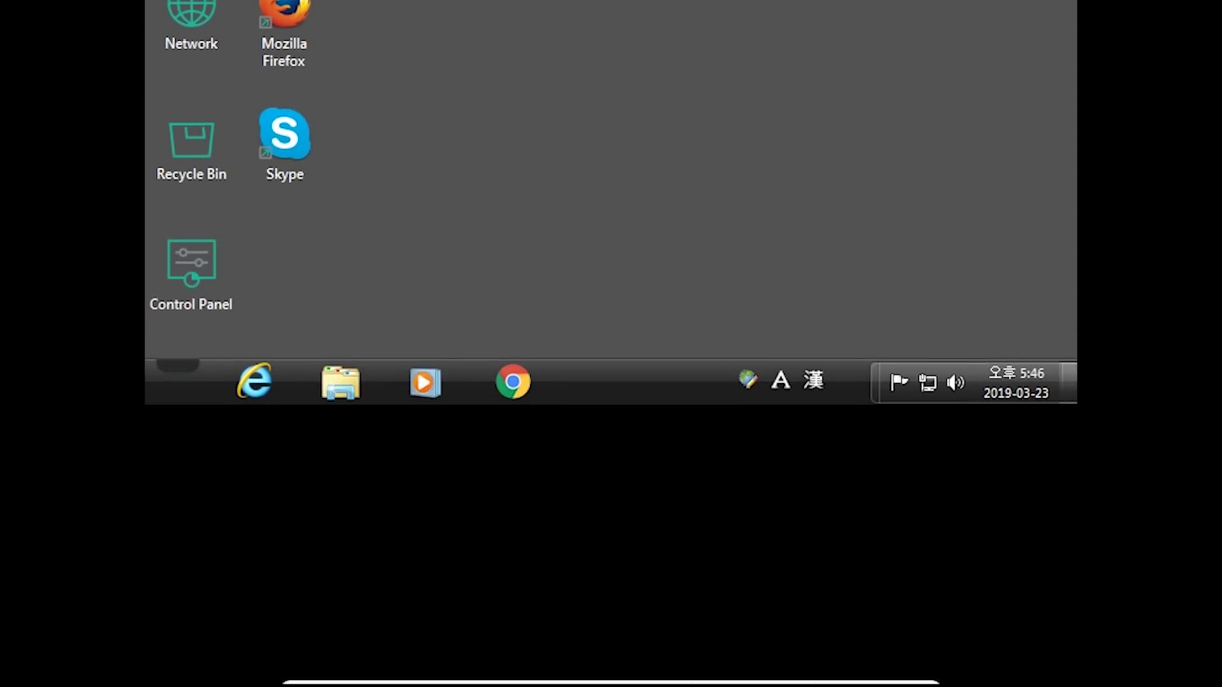
Insert the Guest Additions CD and run VBoxWindowsAdditions.exe from drive D: as administrator
mouse_move(538, 684)
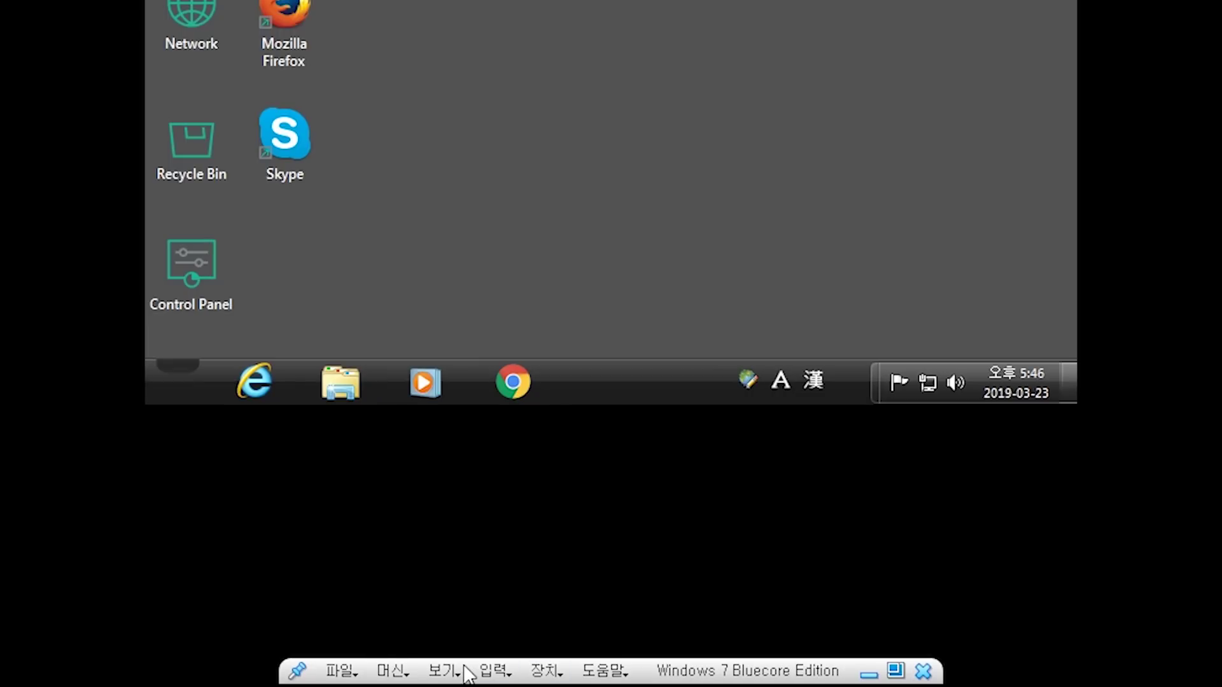
left_click(542, 671)
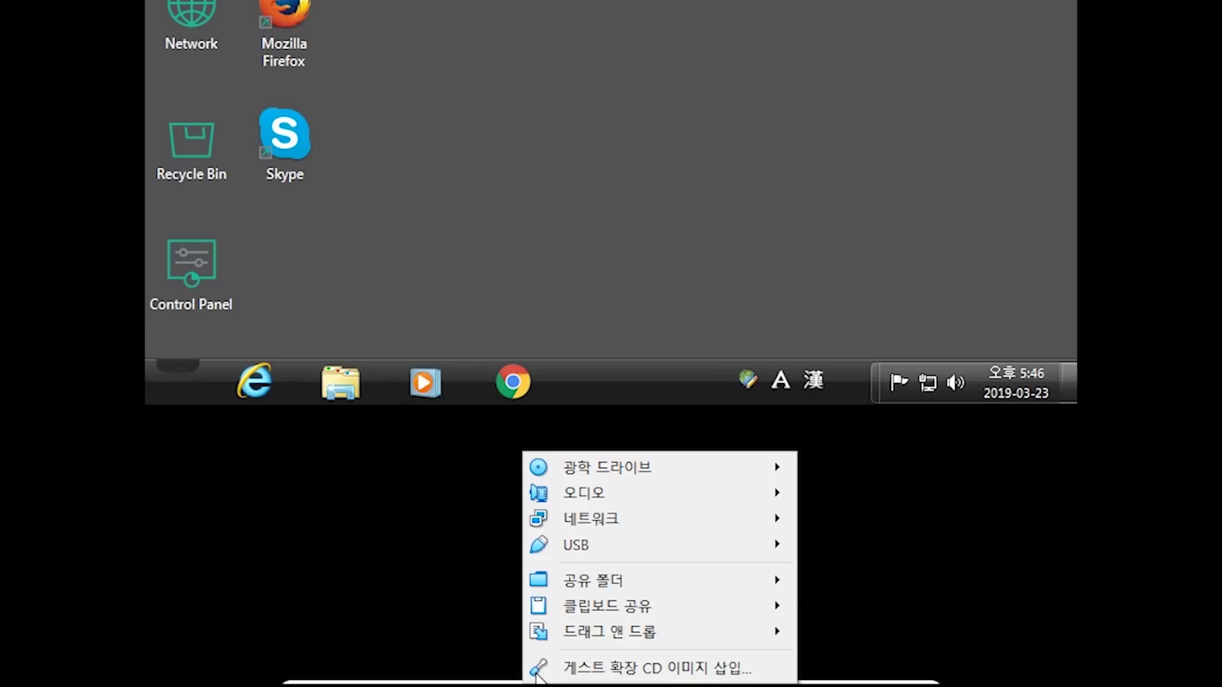
left_click(538, 668)
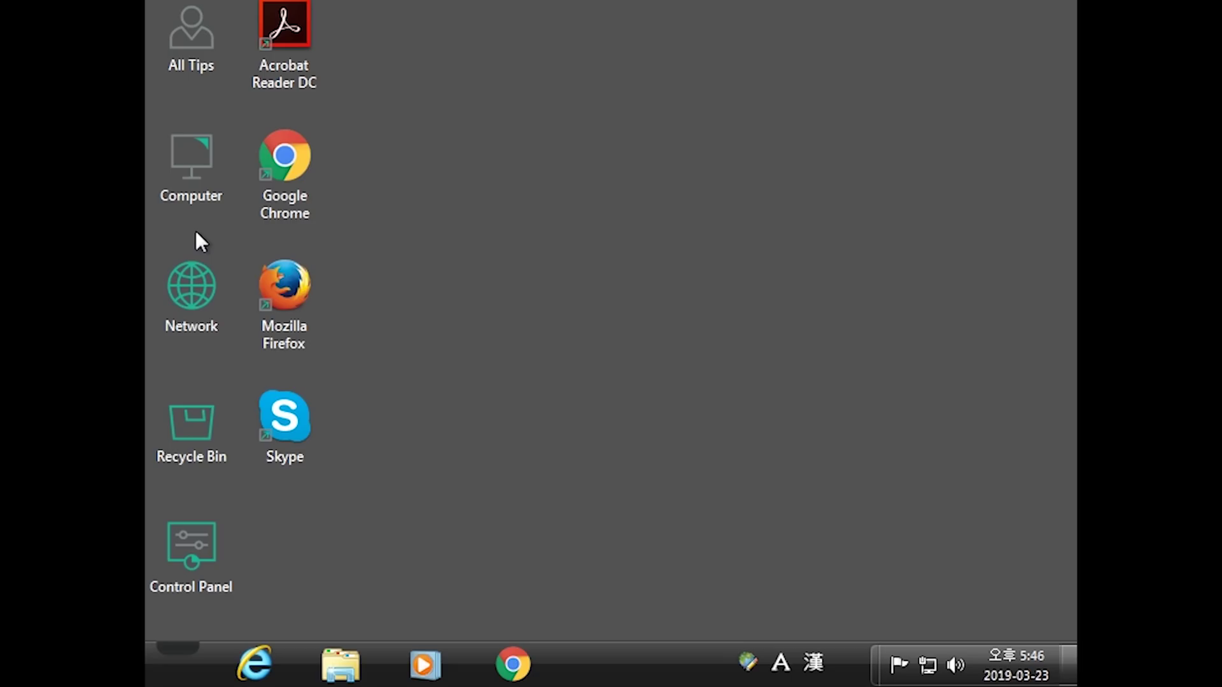
double_click(191, 198)
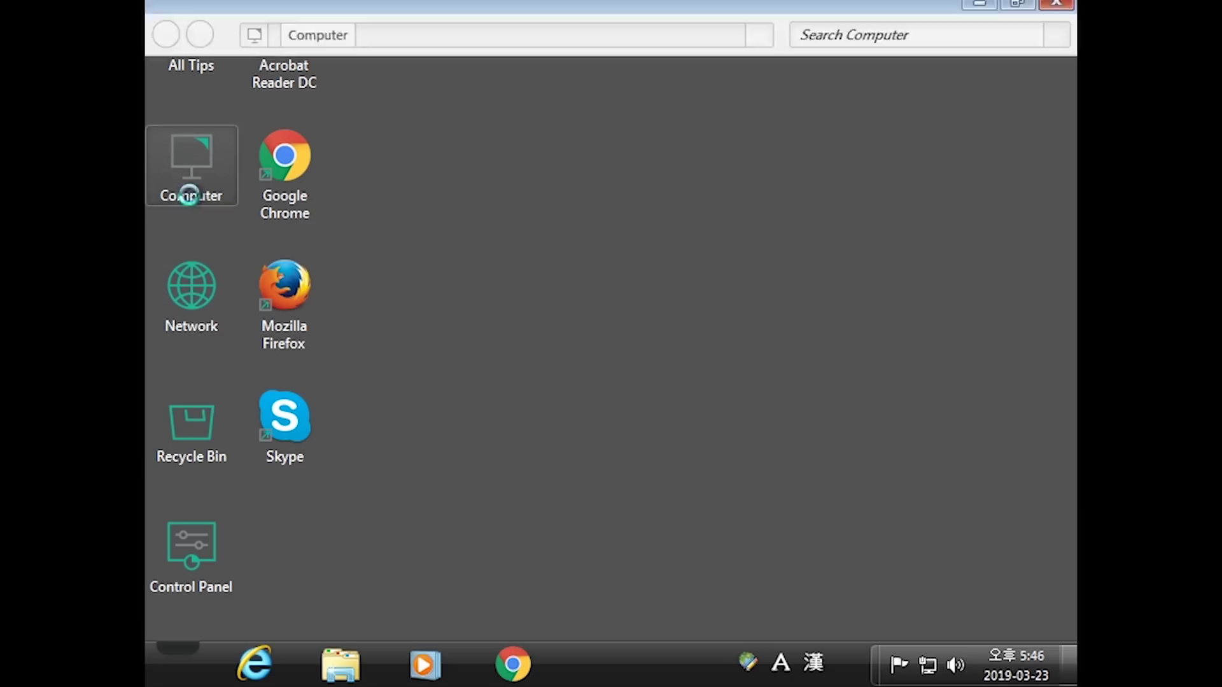
double_click(507, 268)
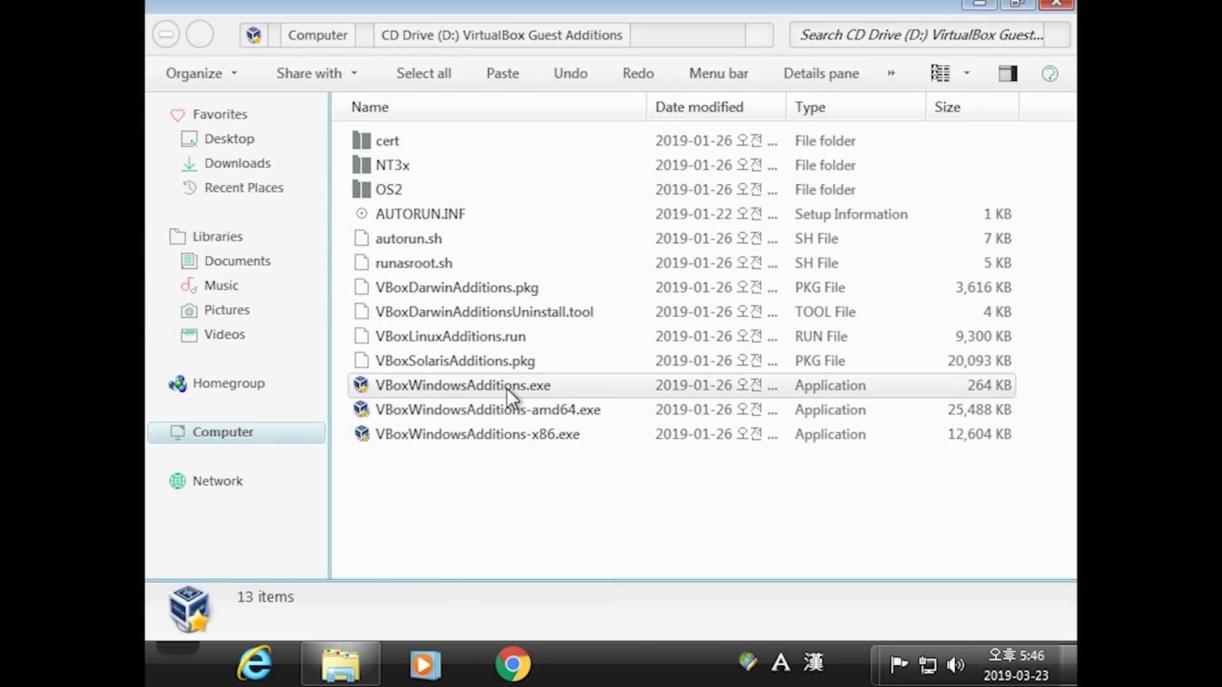
left_click(507, 388)
double_click(506, 388)
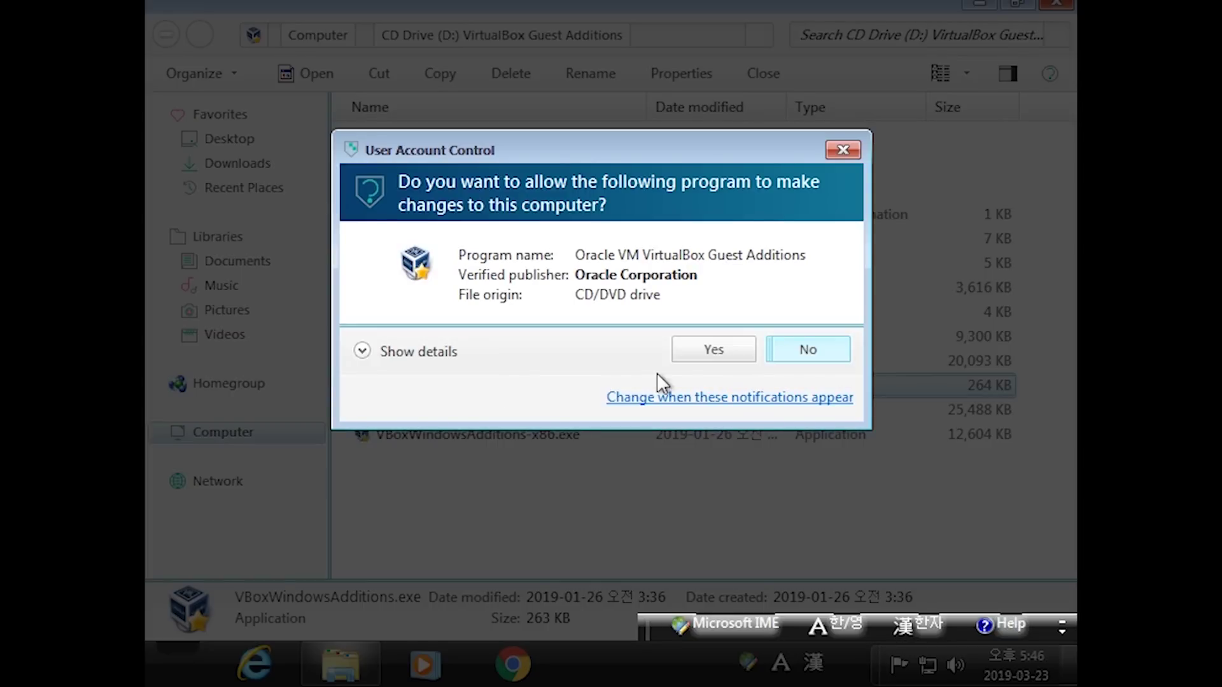
left_click(732, 352)
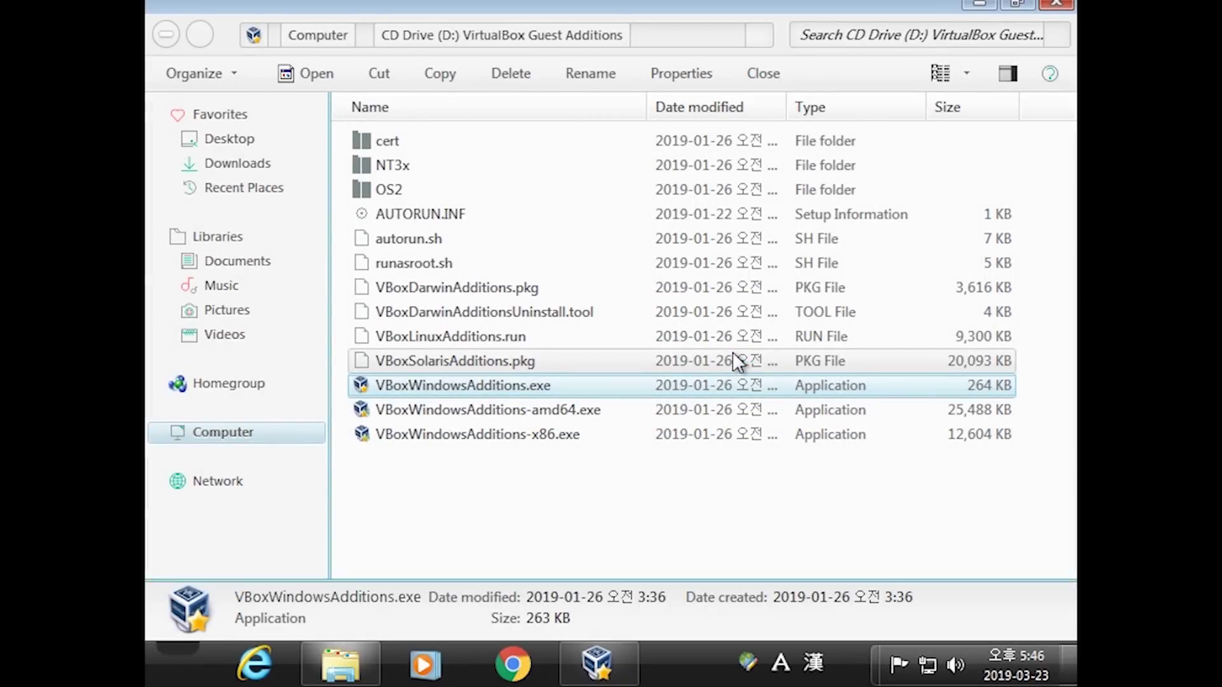
Install Guest Additions 6.0.4 into the default folder
left_click(1046, 7)
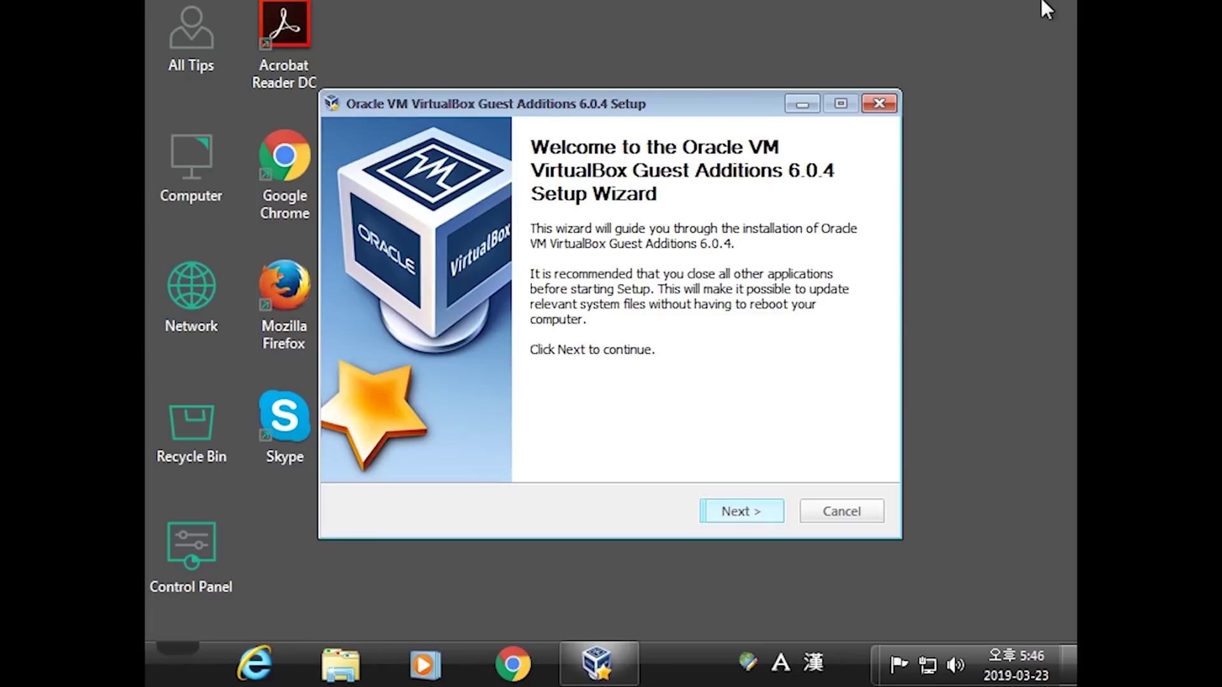
left_click(755, 506)
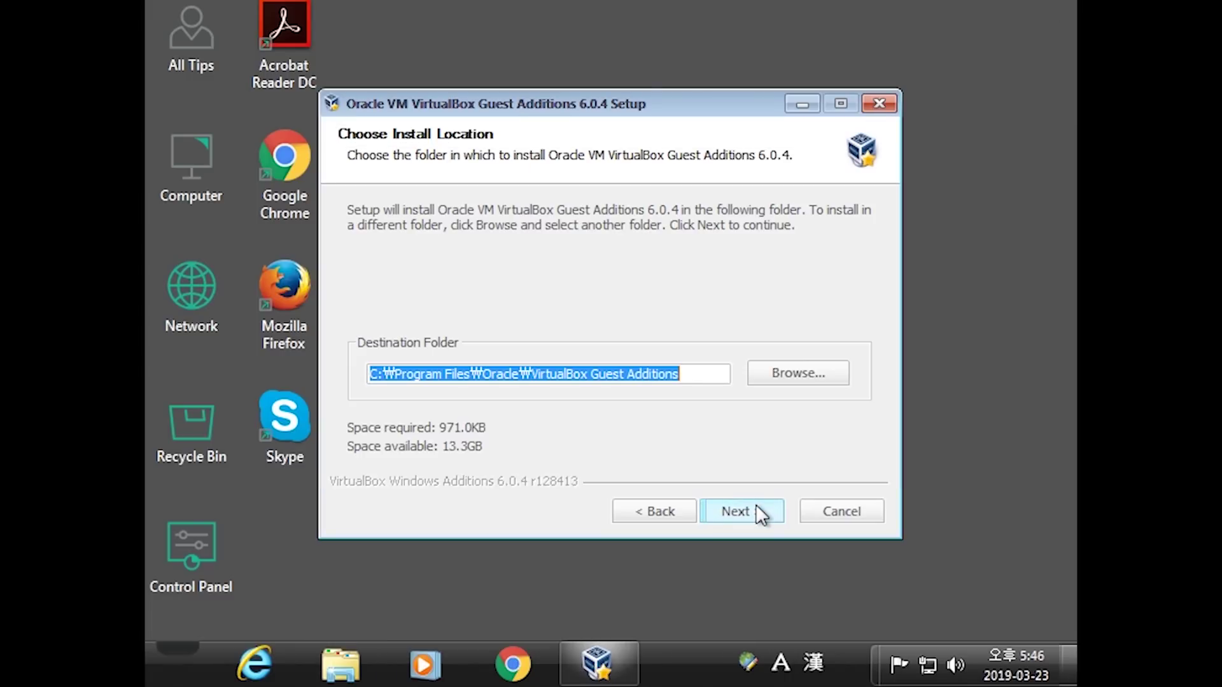
left_click(756, 506)
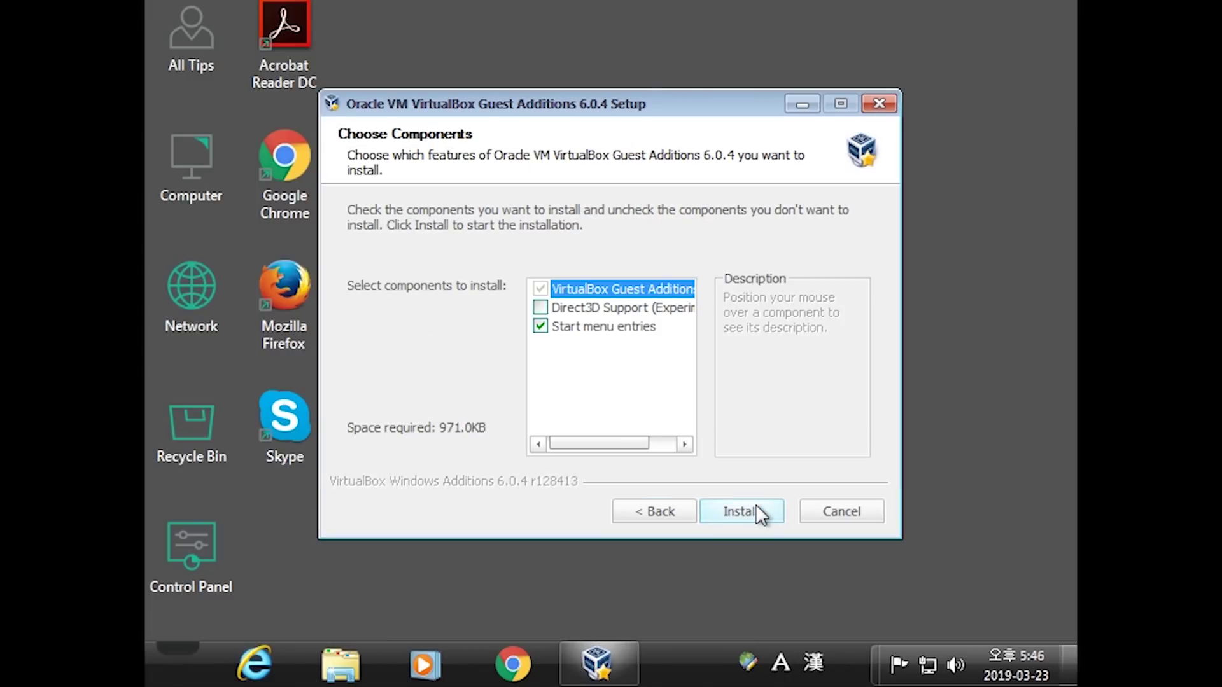
left_click(756, 507)
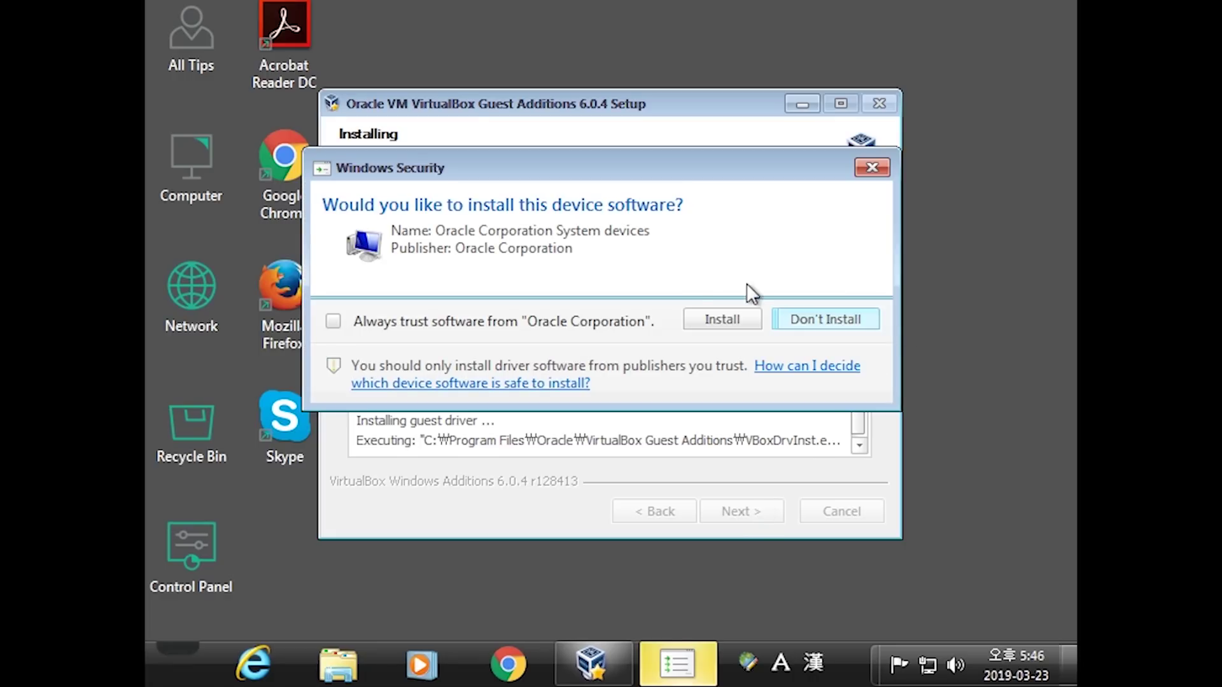
Always trust Oracle Corporation software, install its driver, and open desktop Personalization
left_click(573, 319)
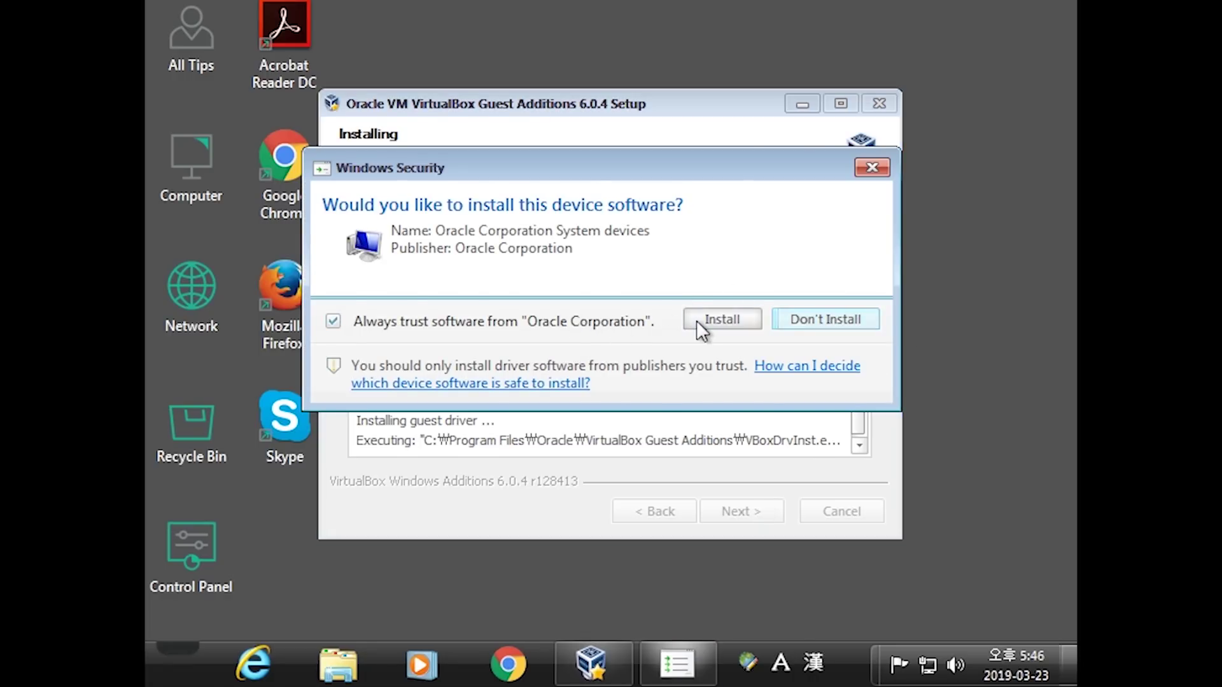
left_click(696, 319)
right_click(913, 261)
left_click(941, 535)
Apply the Radiance 2 (Aero) theme in the guest, then move to Media Center's Music row
scroll(700, 286, "down", 3)
left_click(555, 285)
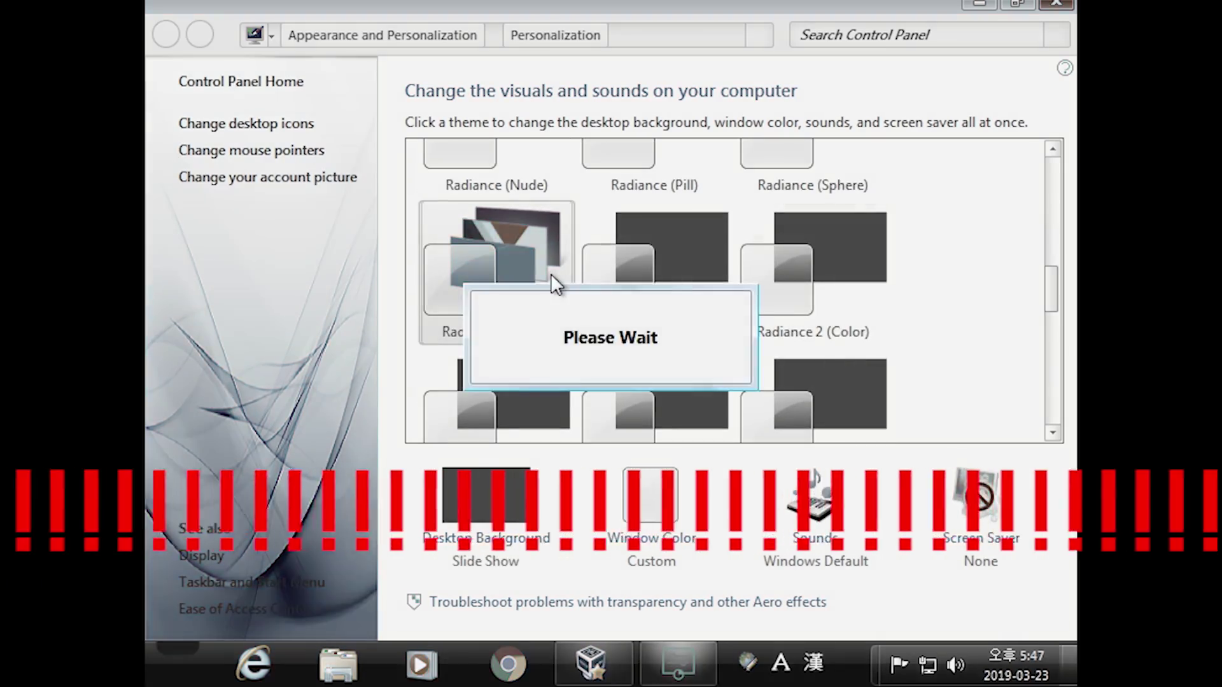
scroll(700, 287, "down", 5)
left_click(518, 268)
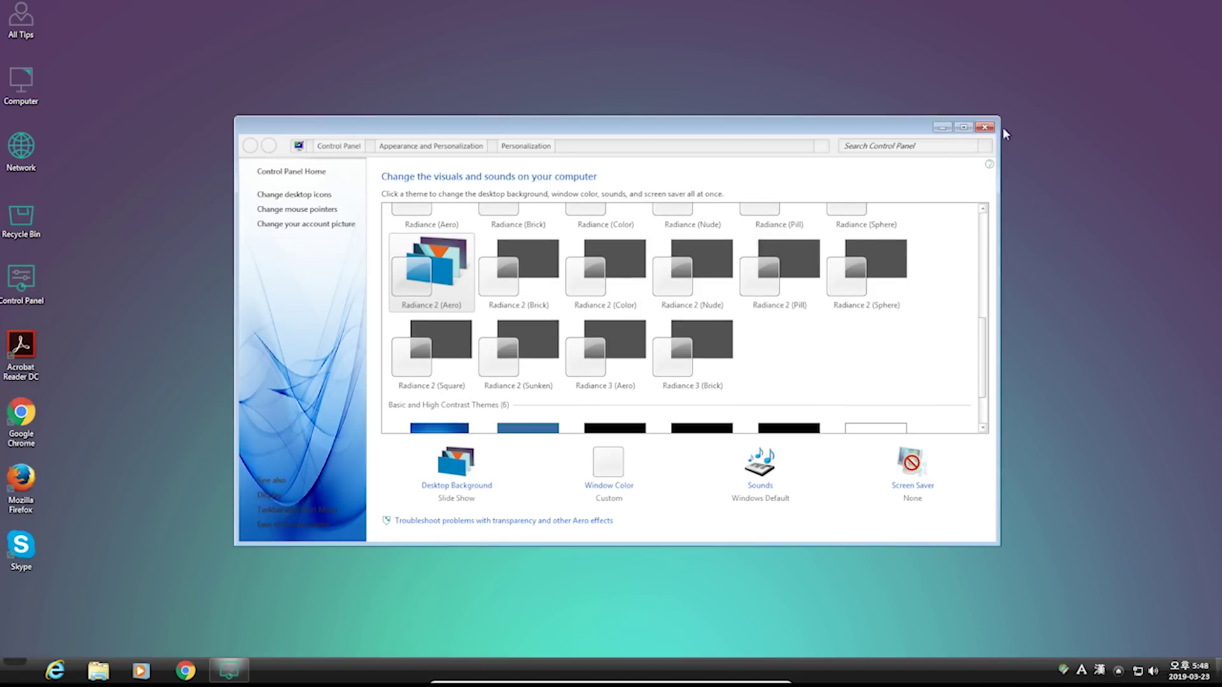
left_click(991, 129)
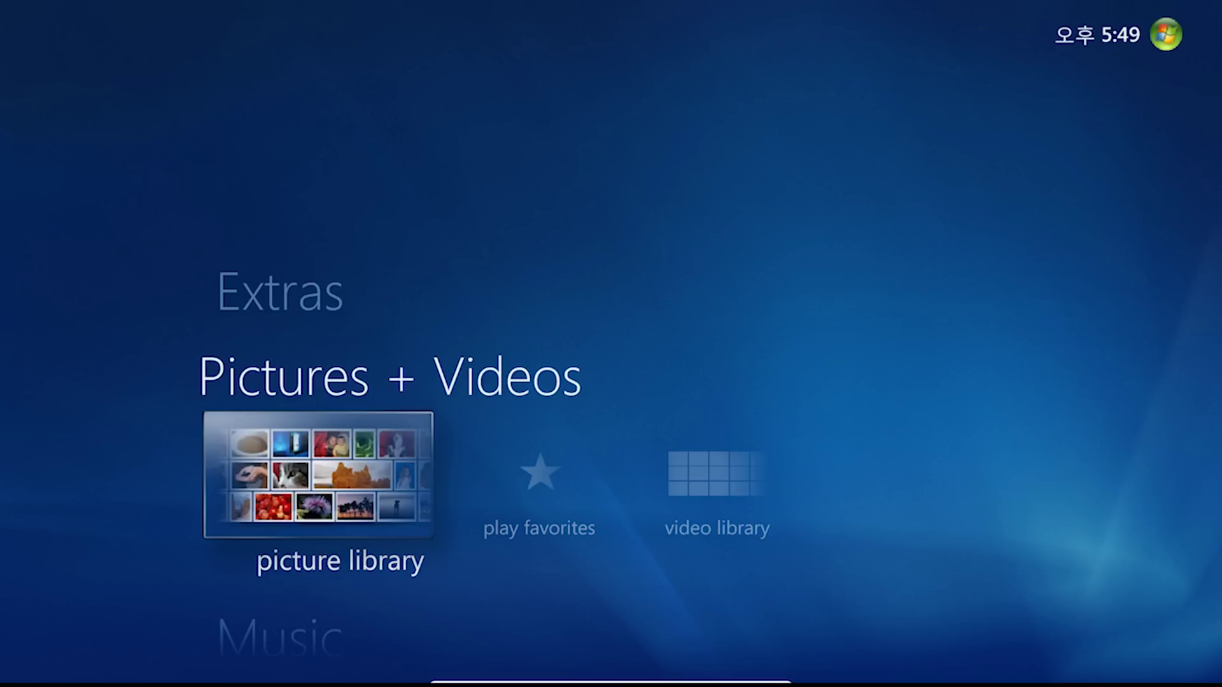
key("Down")
key("Down")
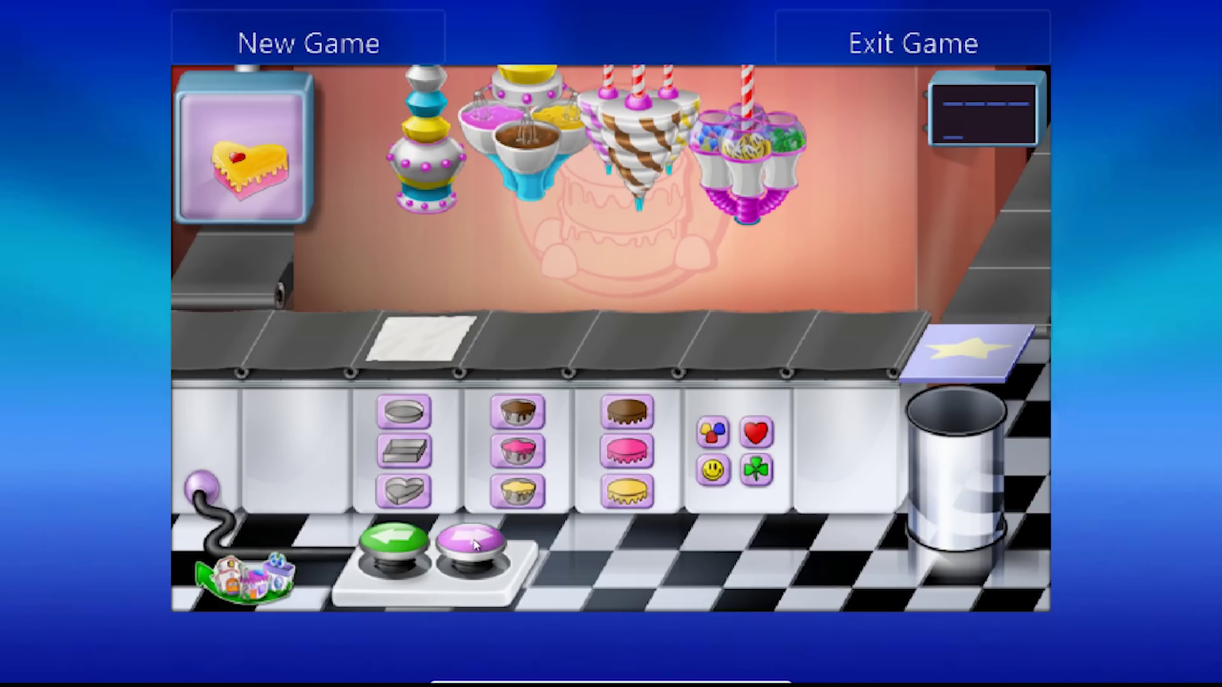